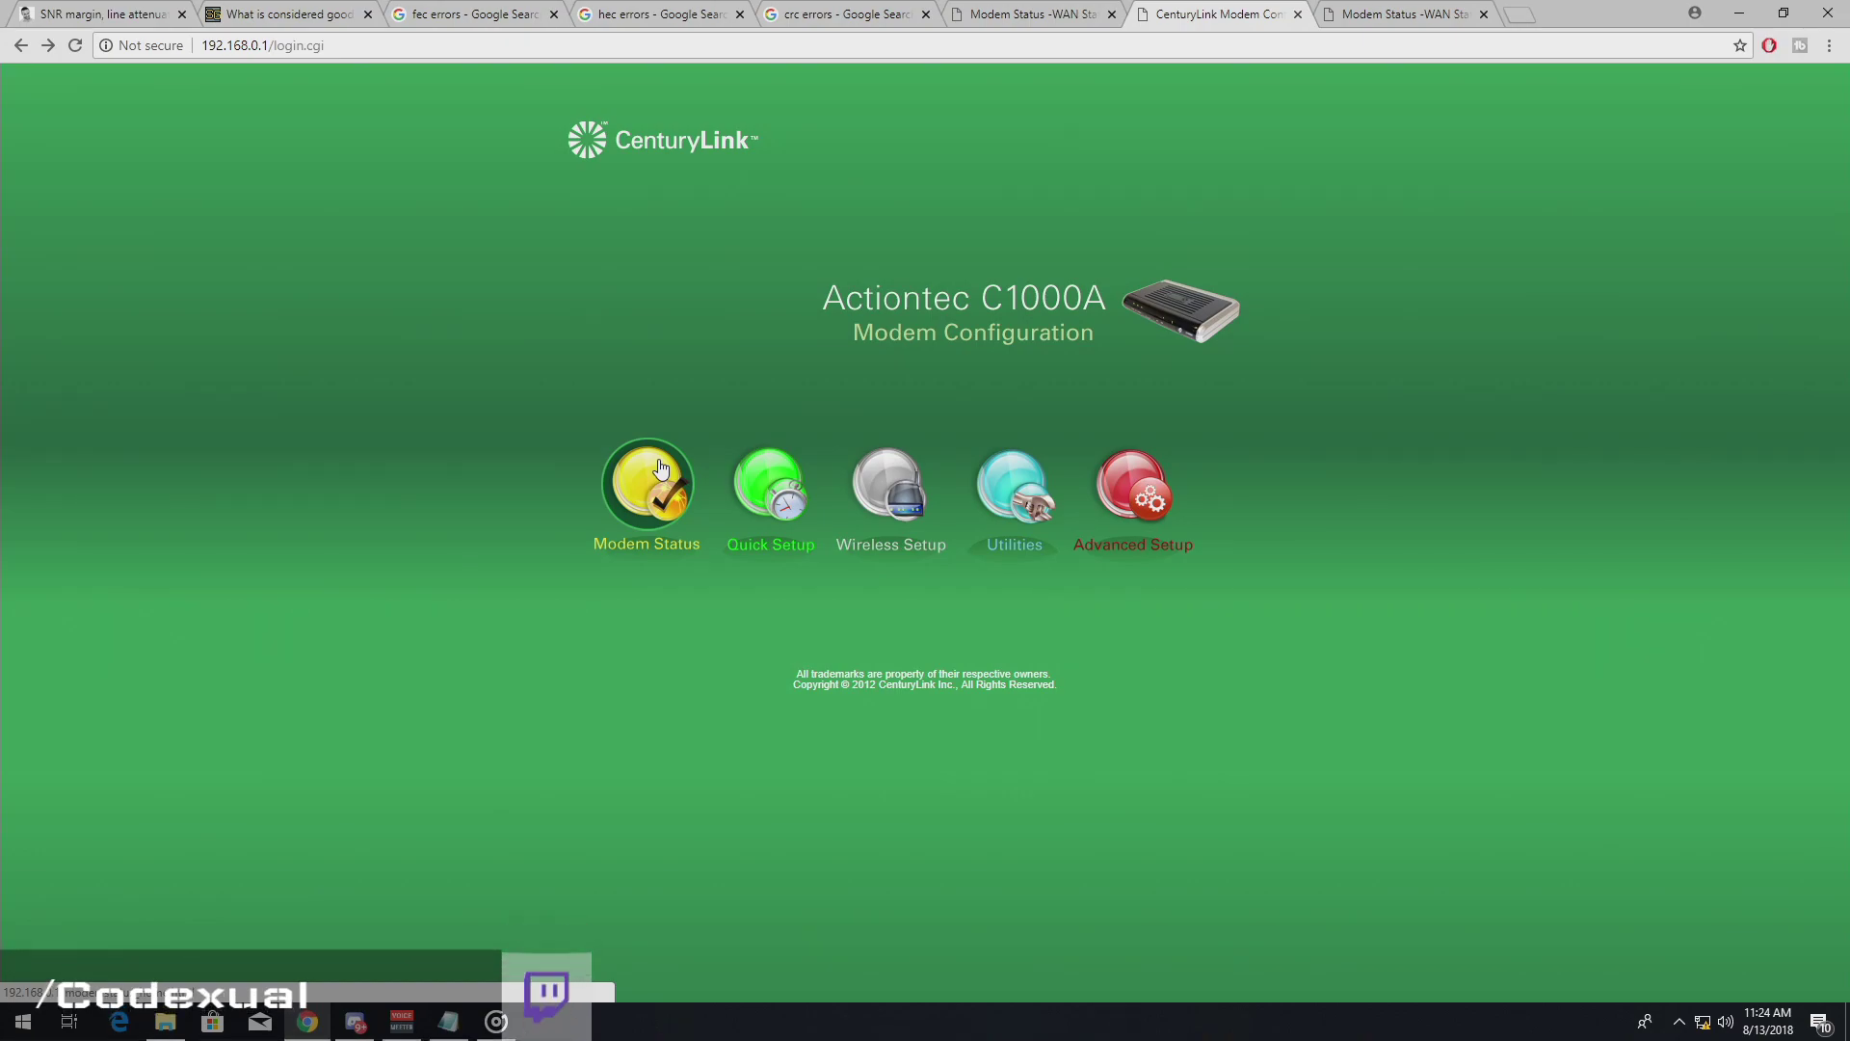
- Open Modem Status and log in with the administrator password
left_click(660, 470)
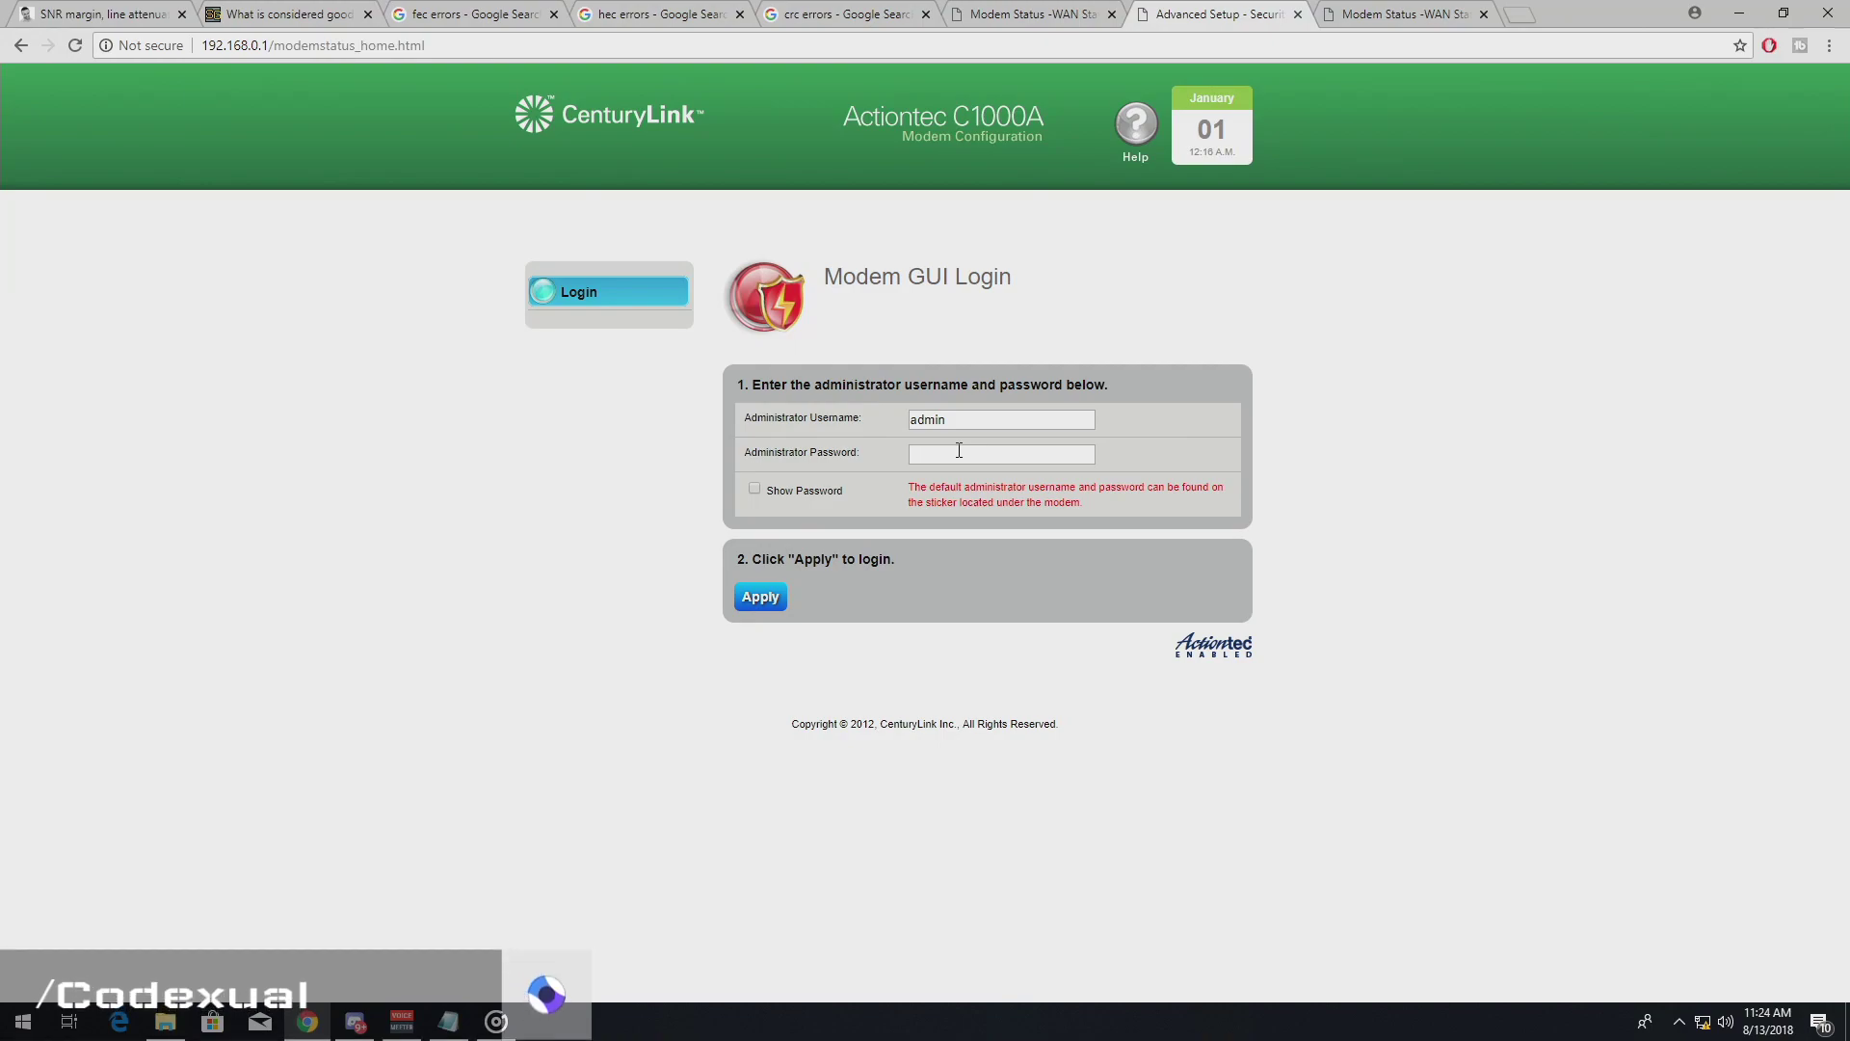
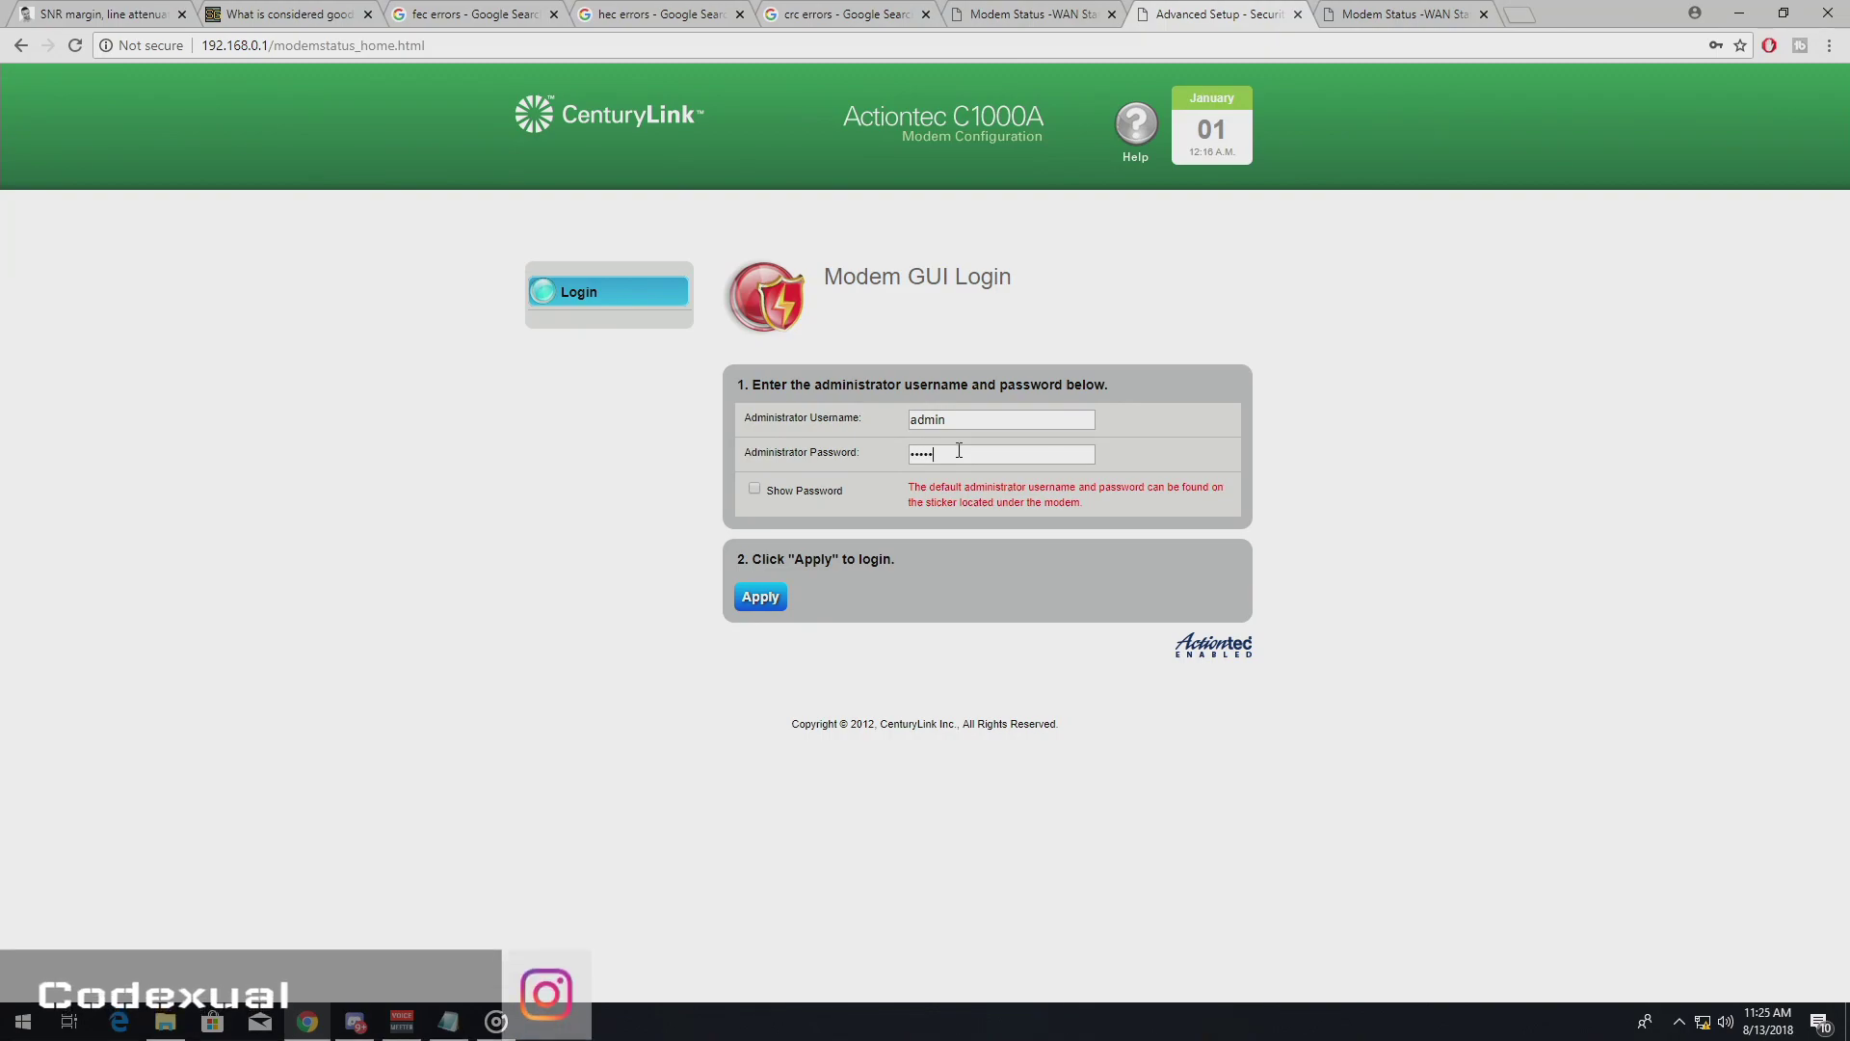
key("Return")
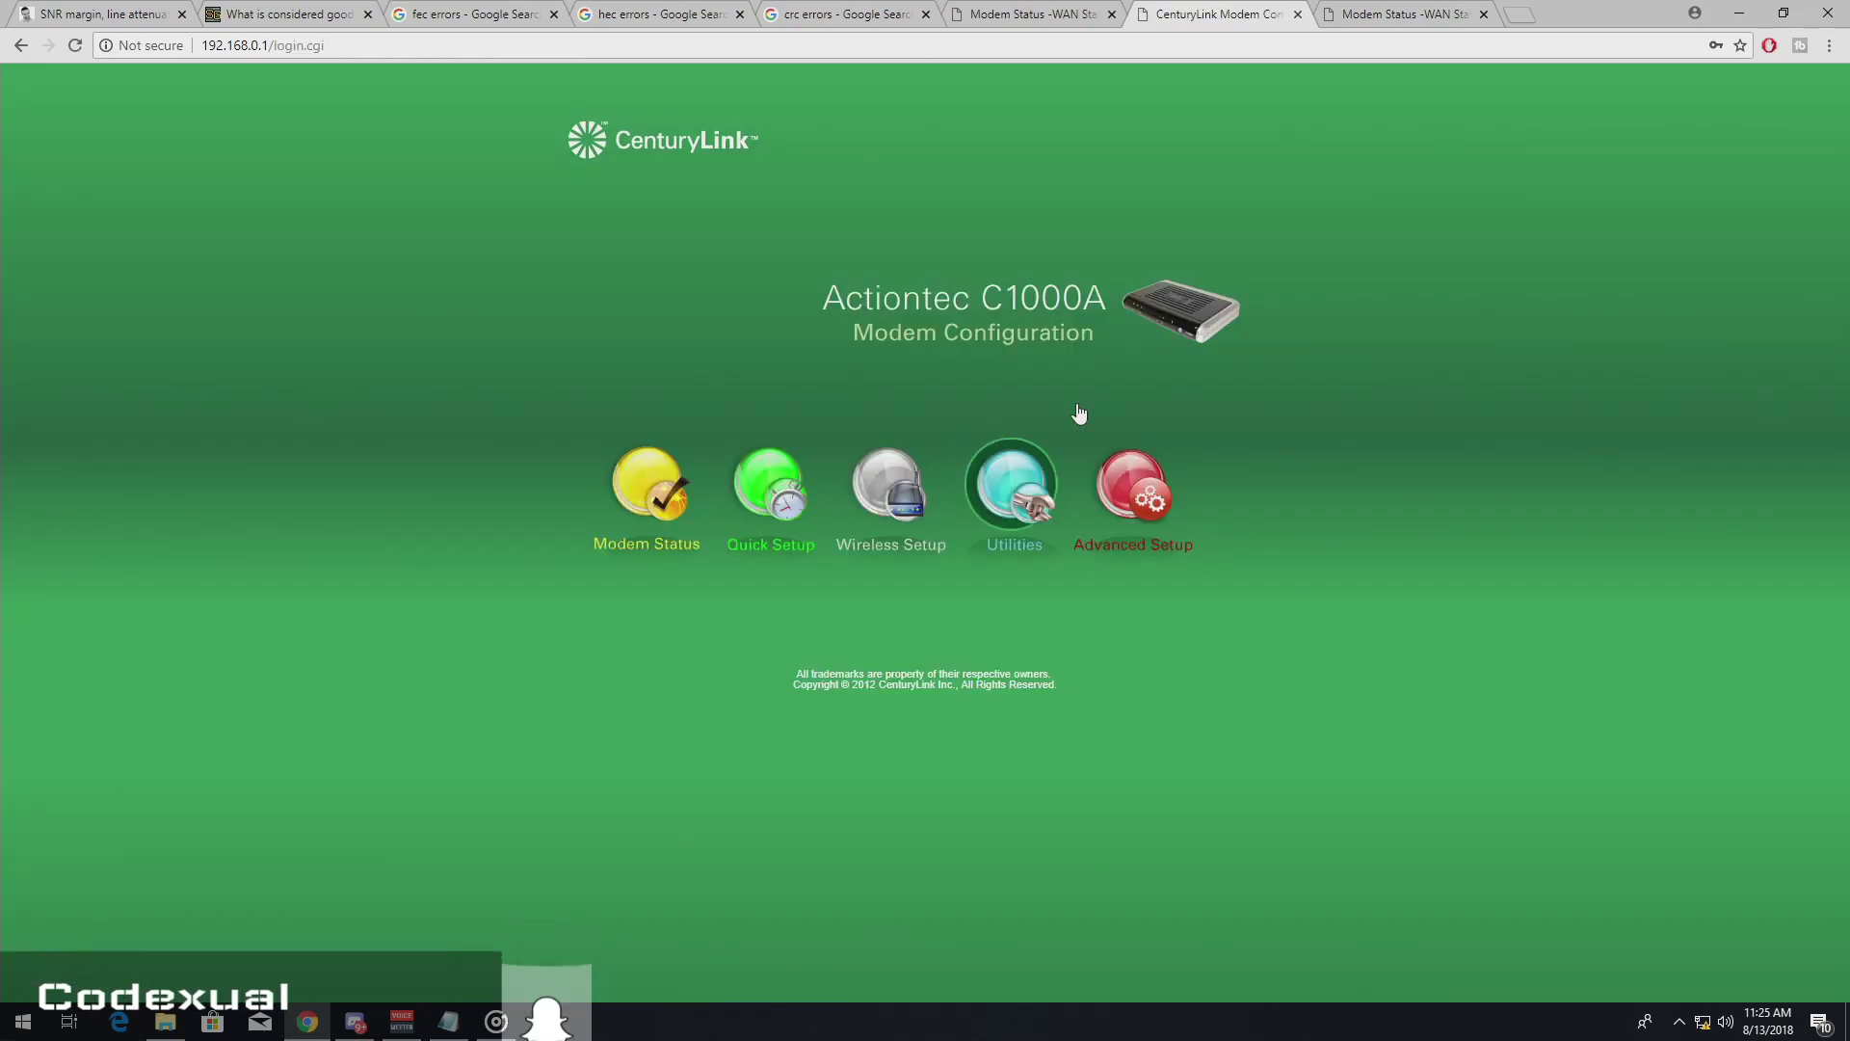
left_click_drag(1849, 146, 788, 146)
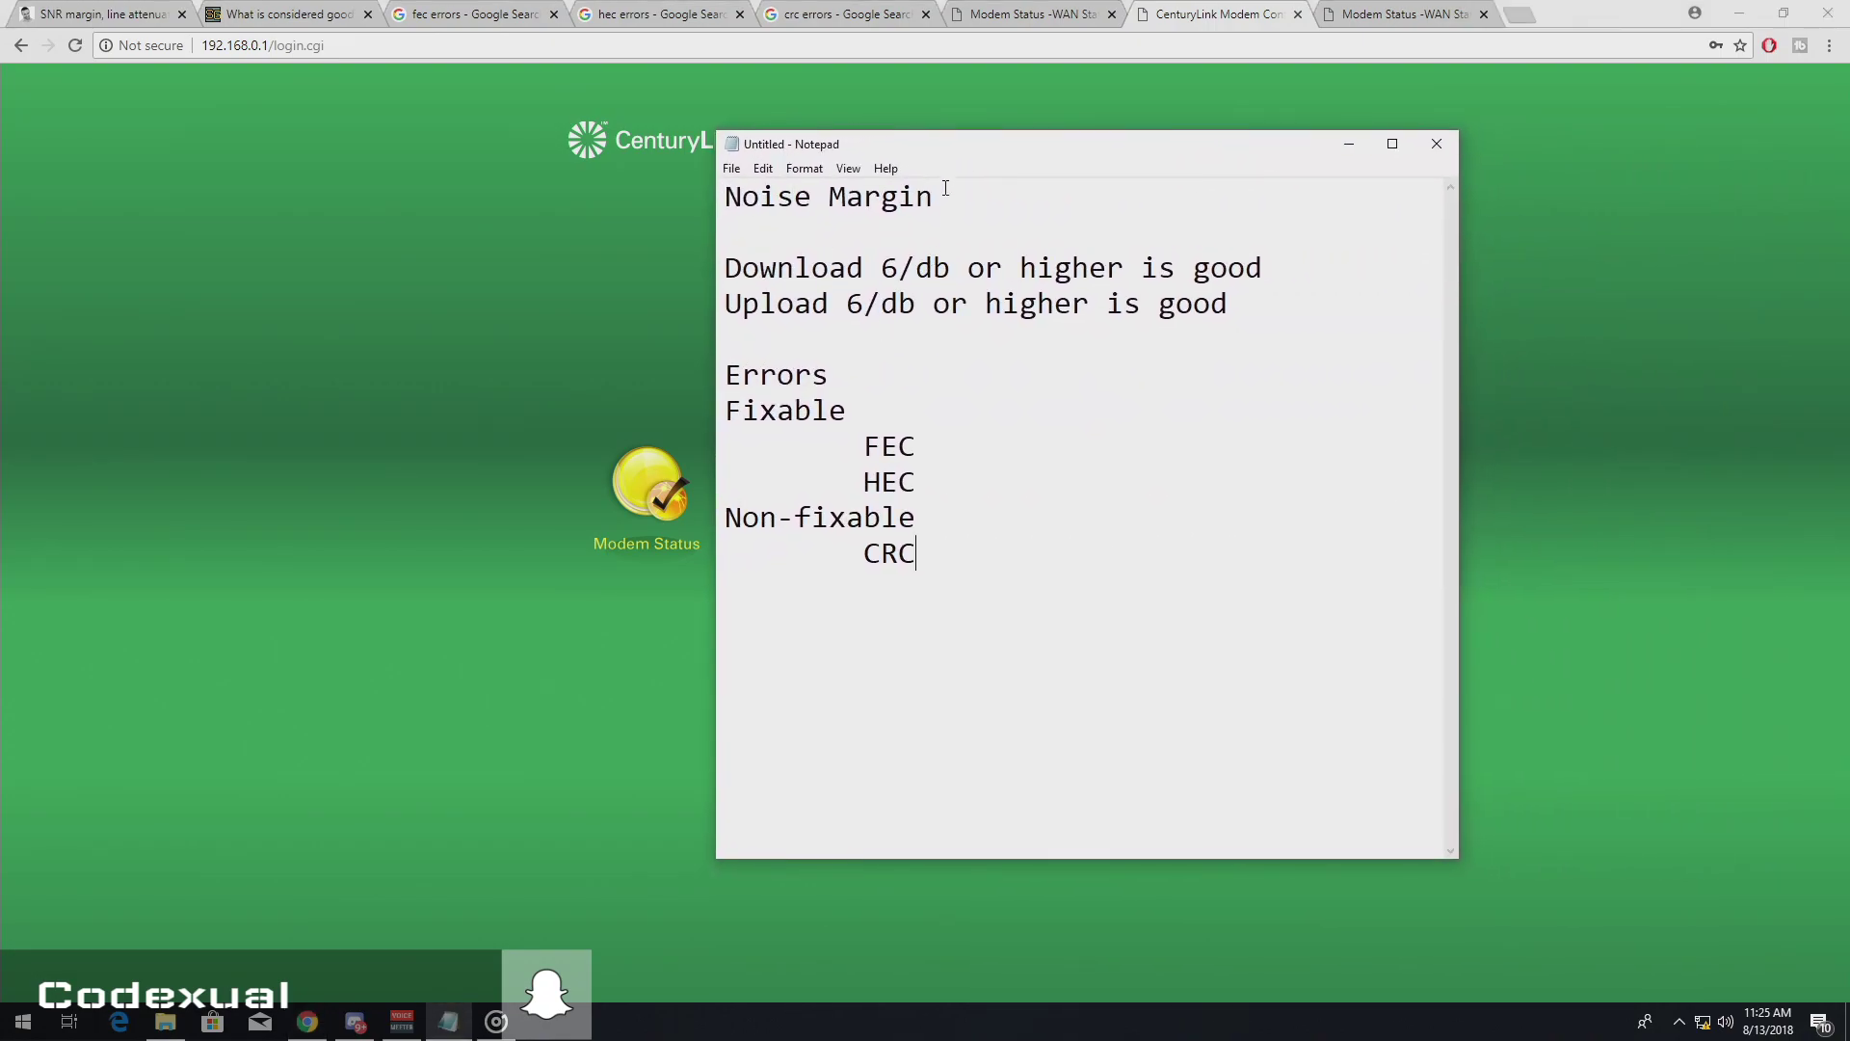
left_click_drag(934, 196, 725, 197)
left_click_drag(938, 409, 724, 375)
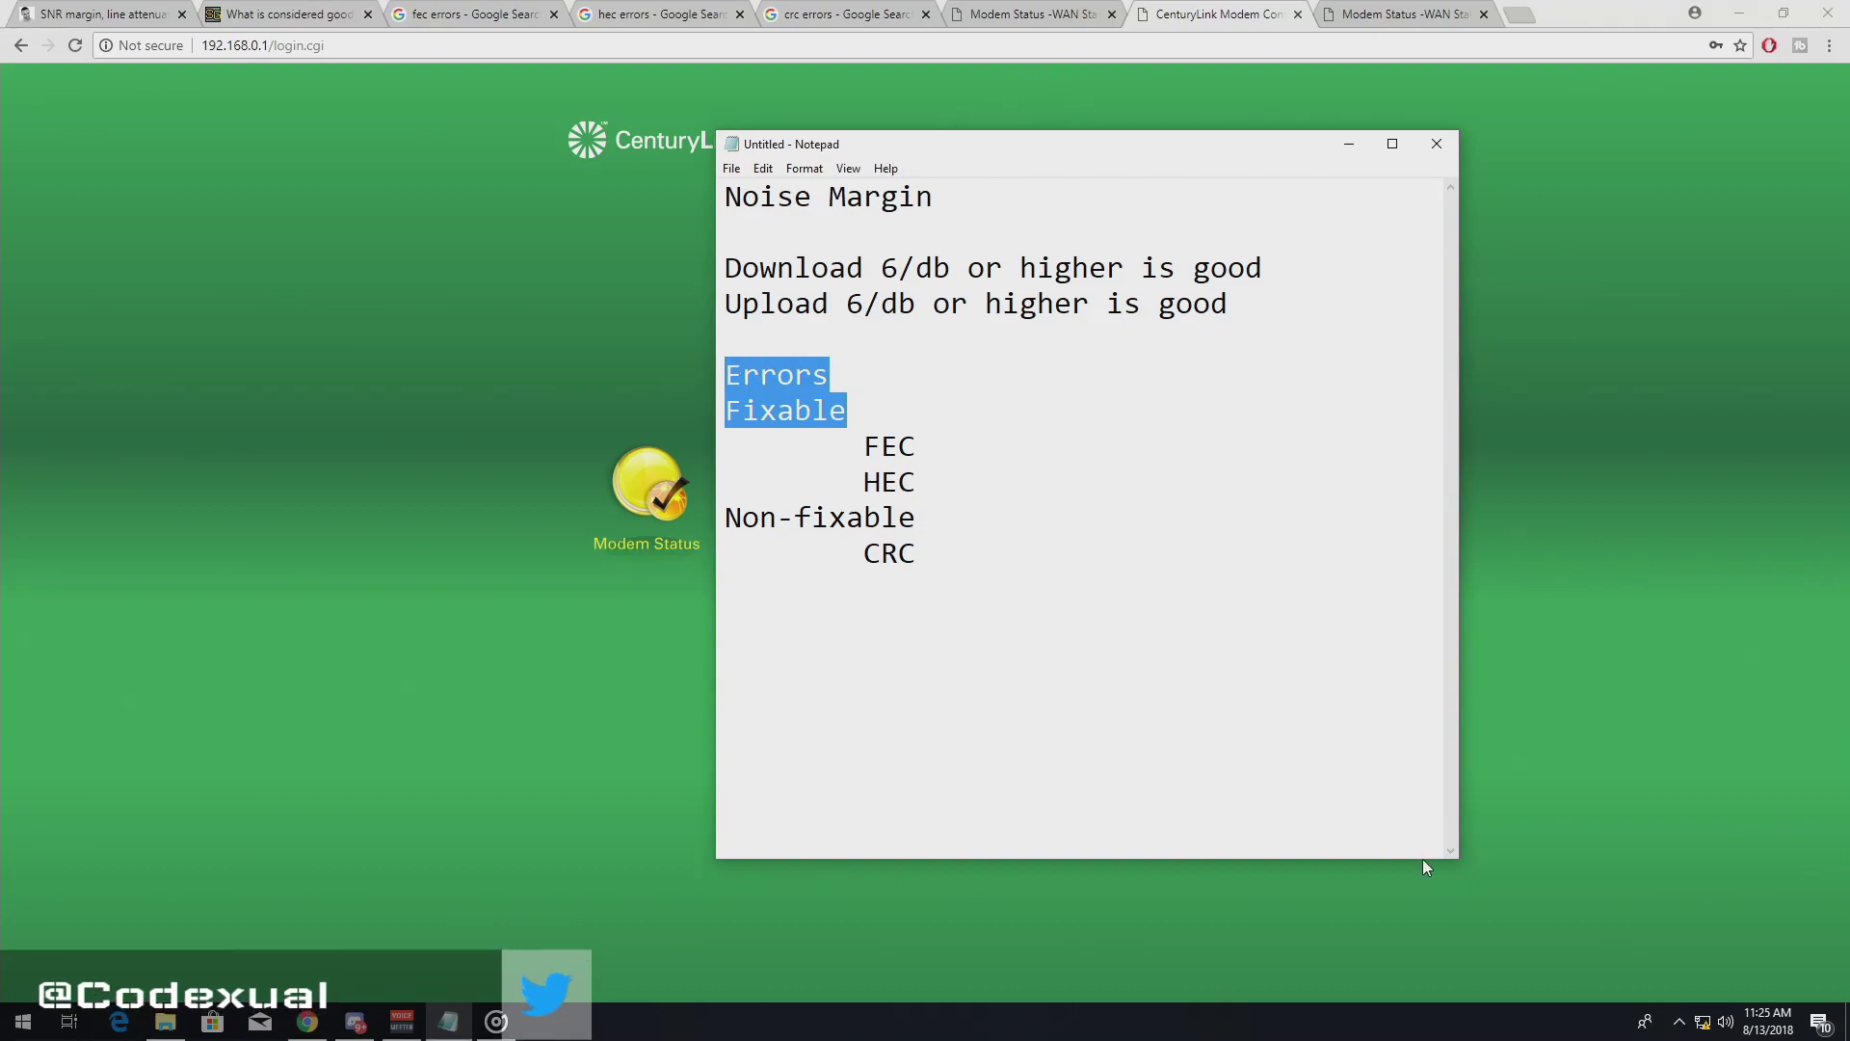
left_click_drag(1455, 855, 1353, 620)
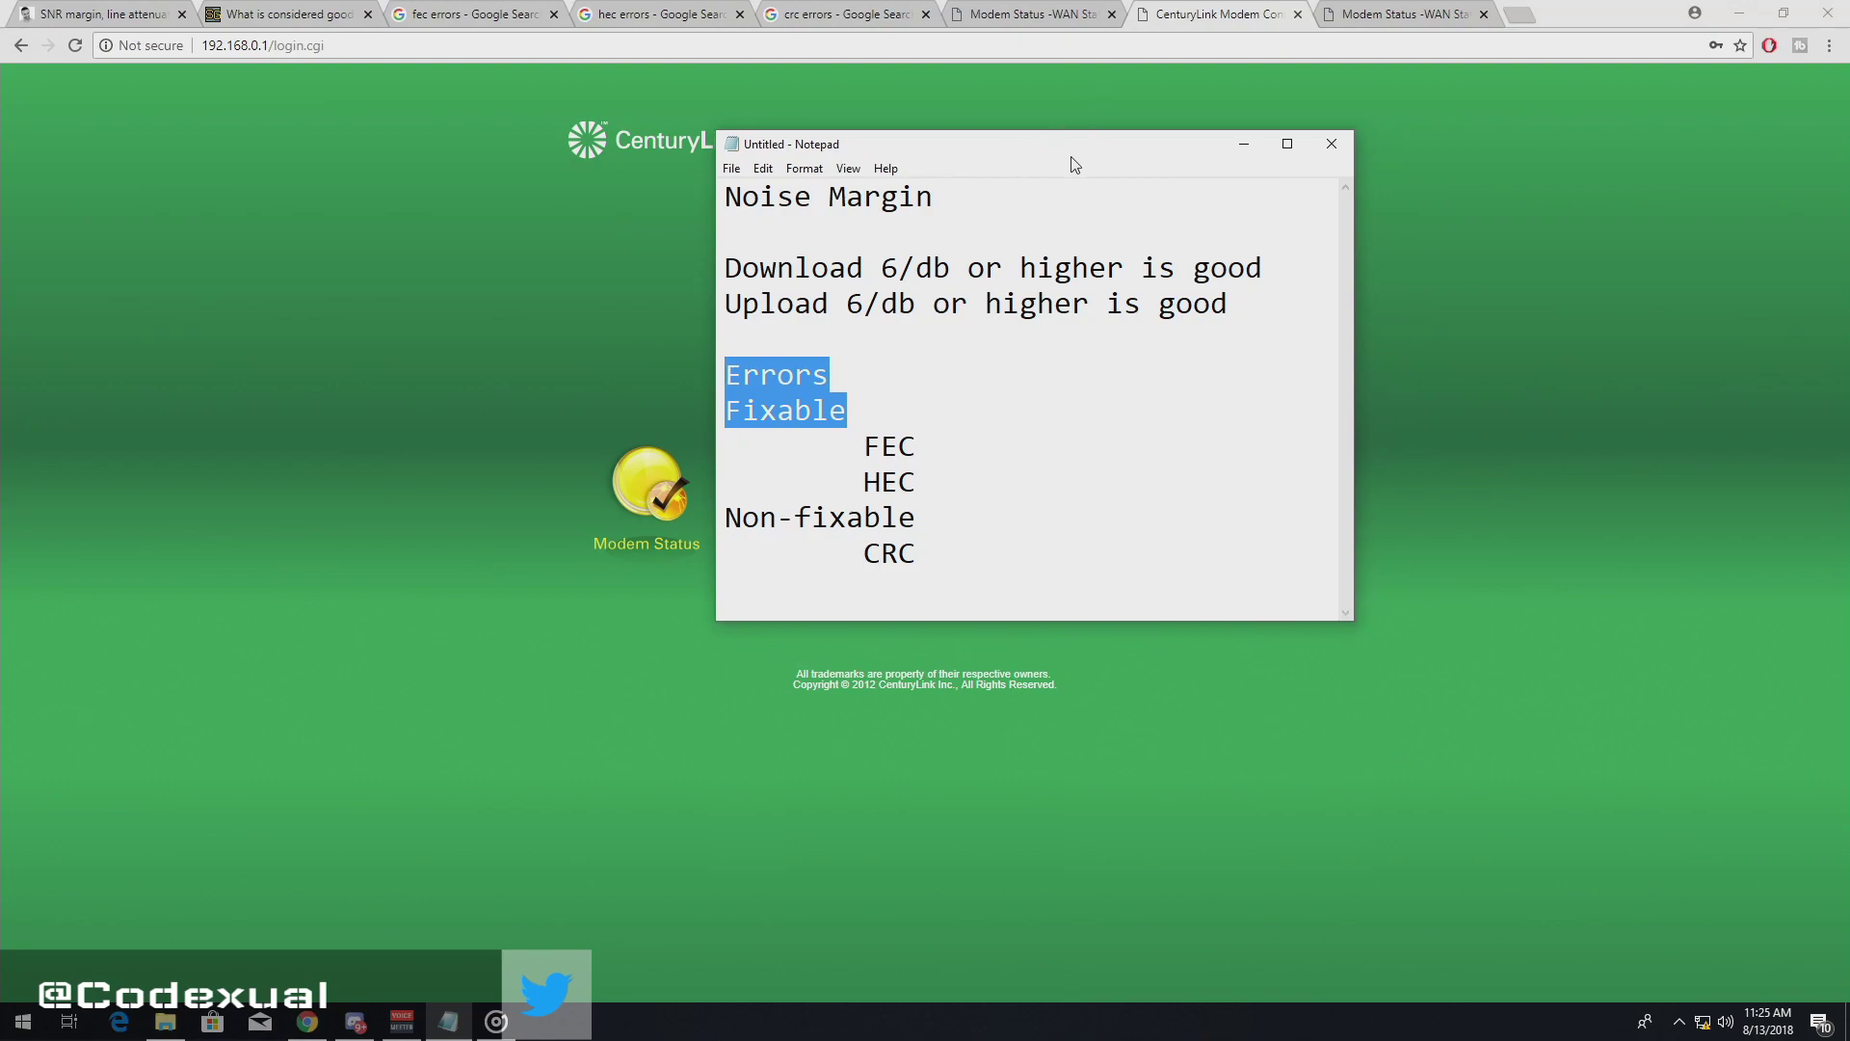
left_click_drag(1070, 150, 1140, 159)
key("alt+Tab")
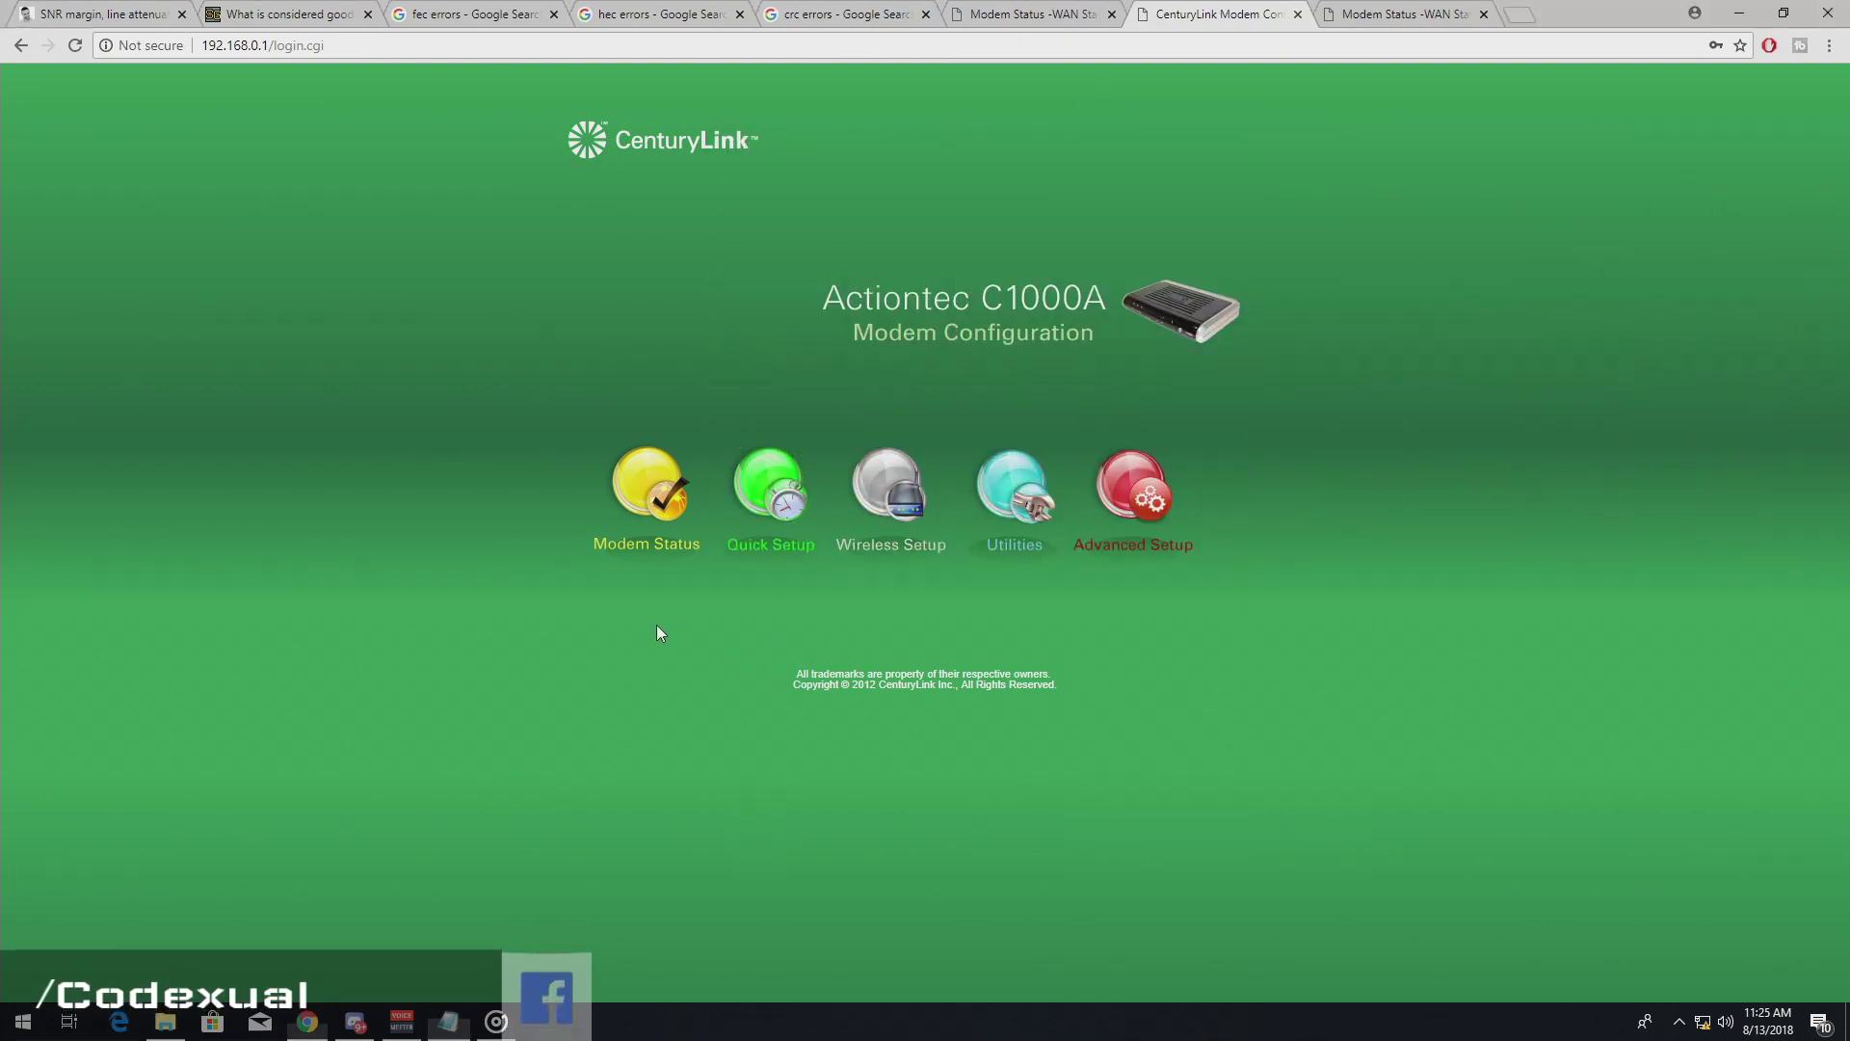
- Go from the connection status overview to the DSL Status statistics page and scroll to its tables
left_click(619, 500)
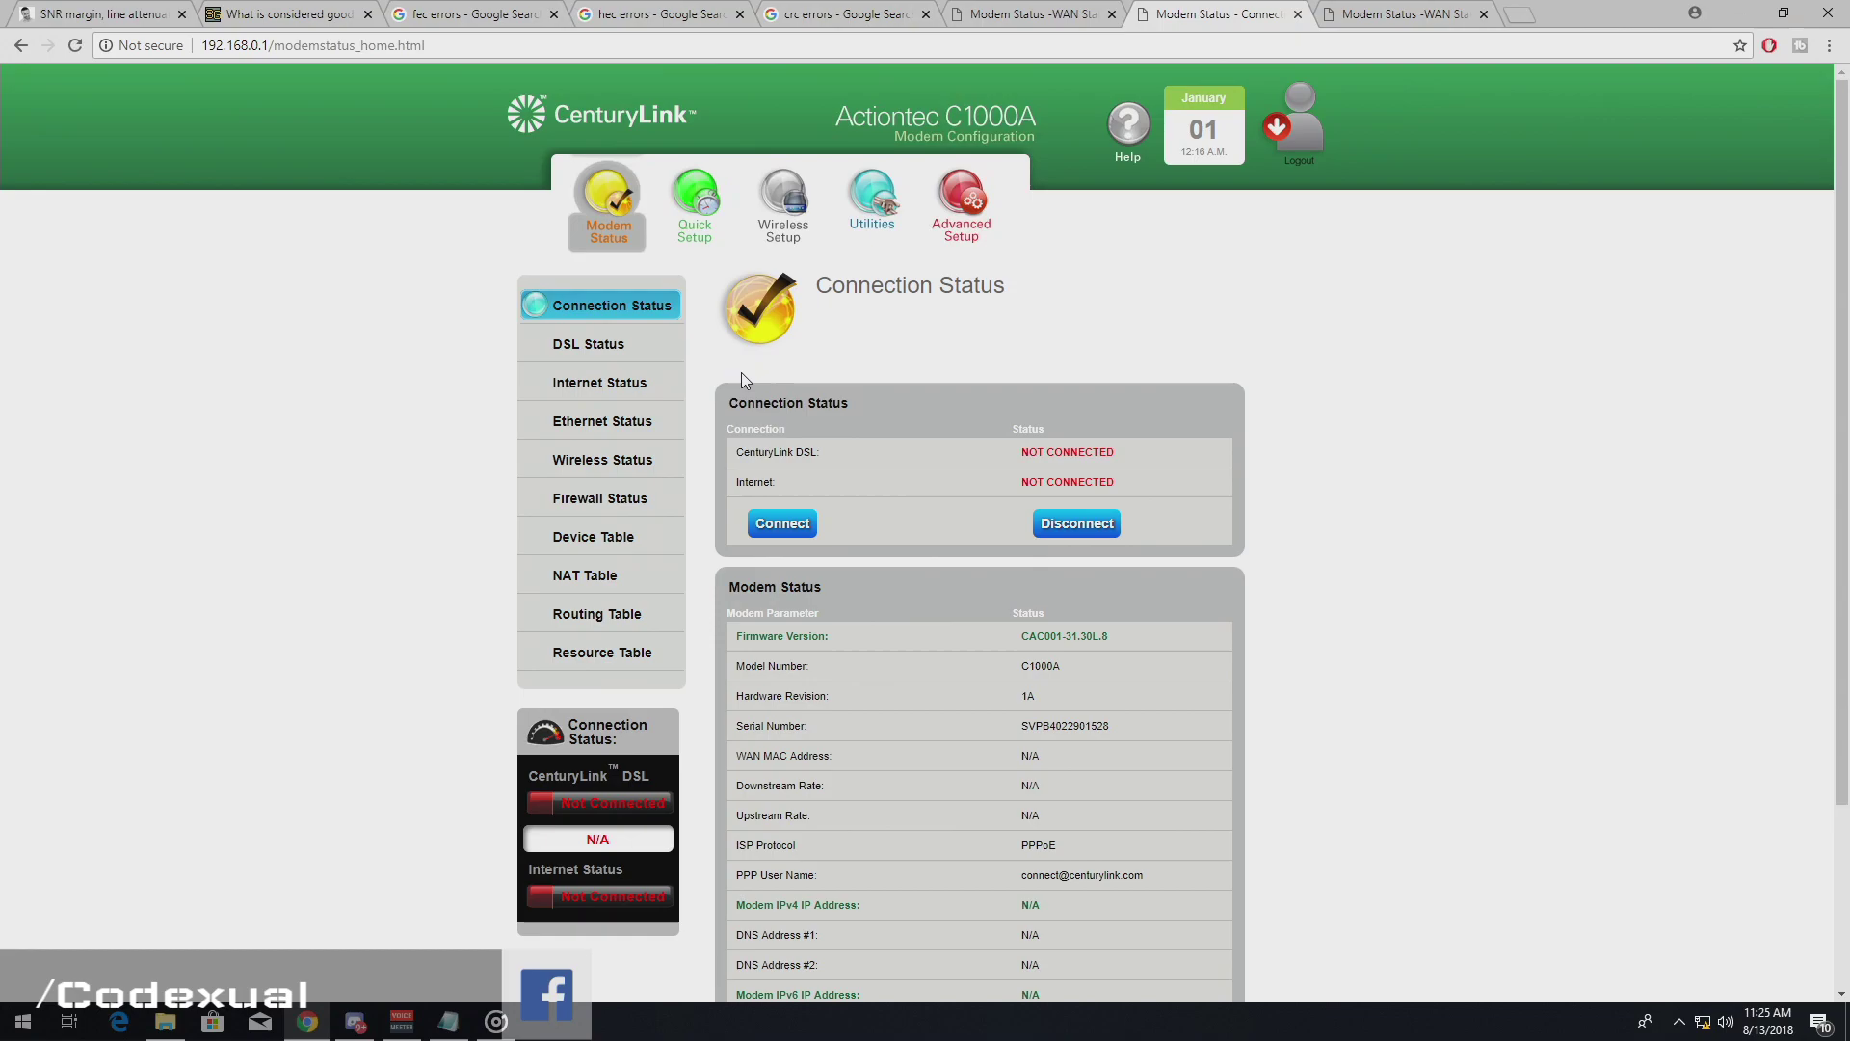
scroll(742, 372, "down", 1)
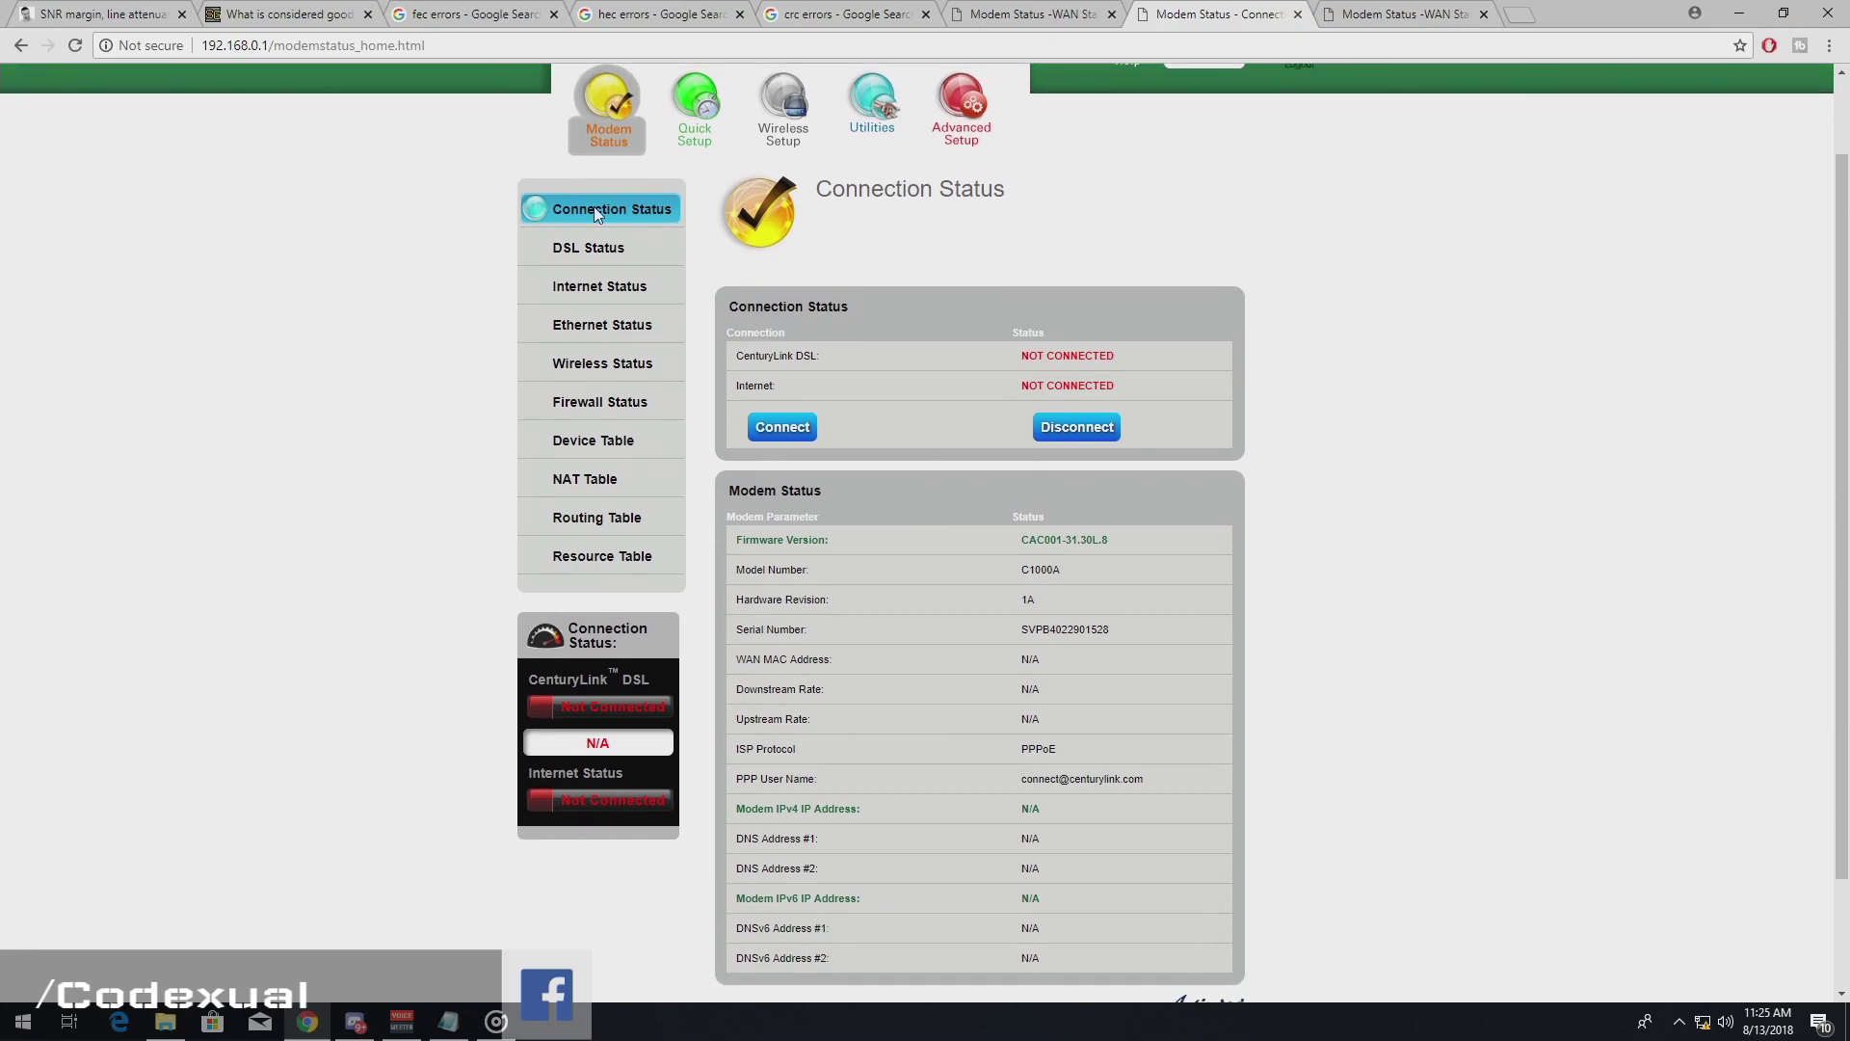
left_click(557, 249)
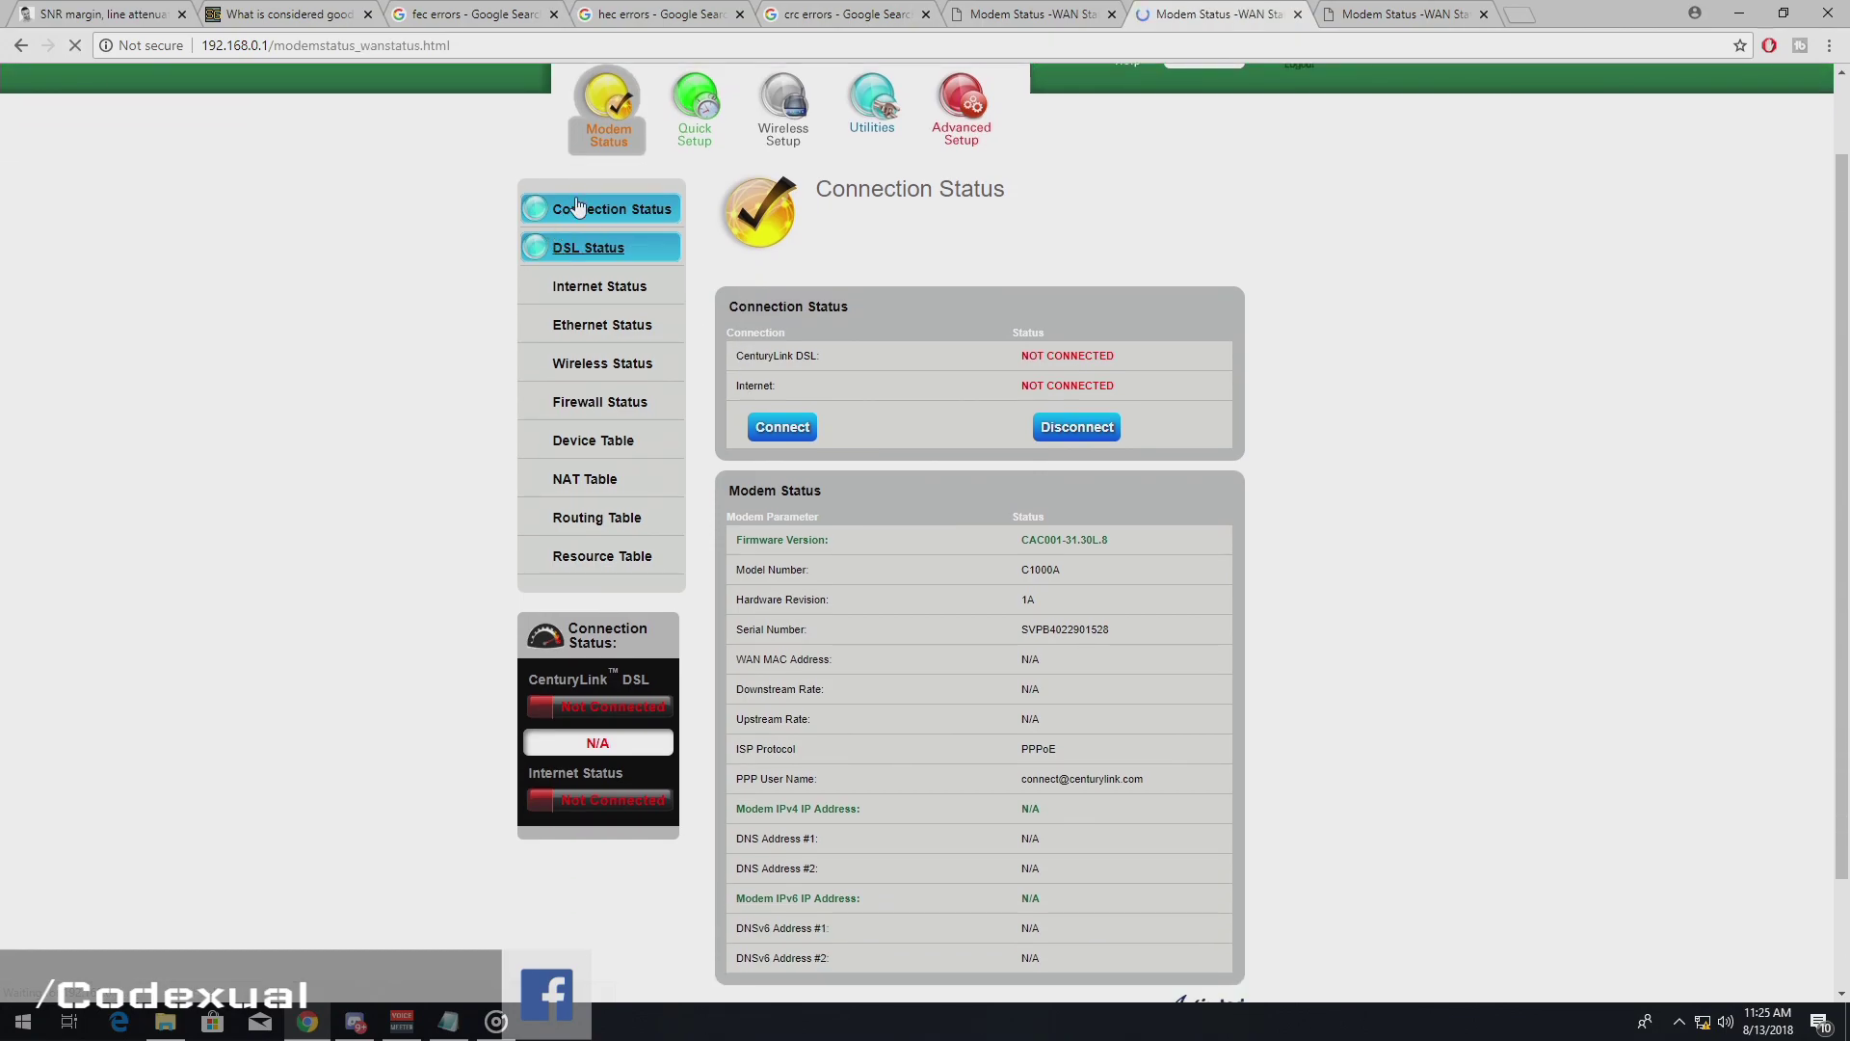
scroll(1286, 496, "down", 6)
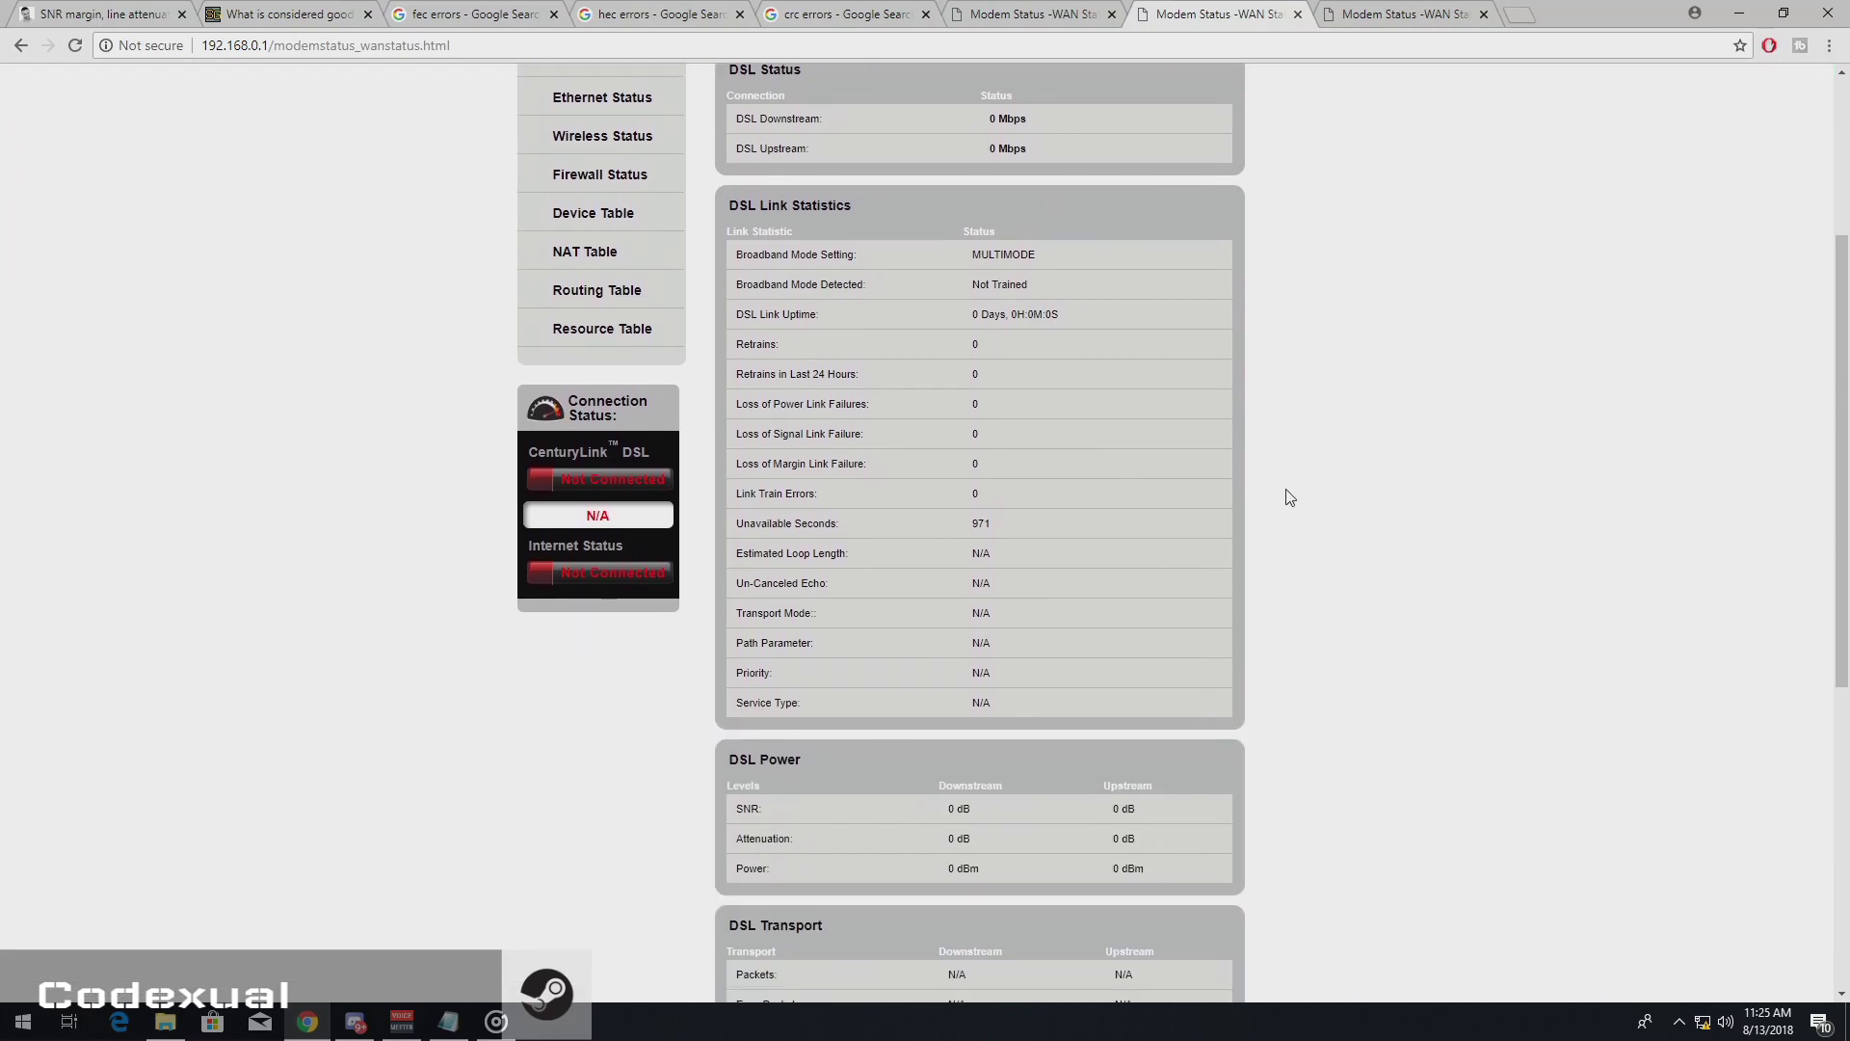
- Highlight the DSL Power Downstream/Upstream headers, the Channel Type label and the SNR row
left_click_drag(756, 557, 811, 607)
scroll(812, 607, "down", 2)
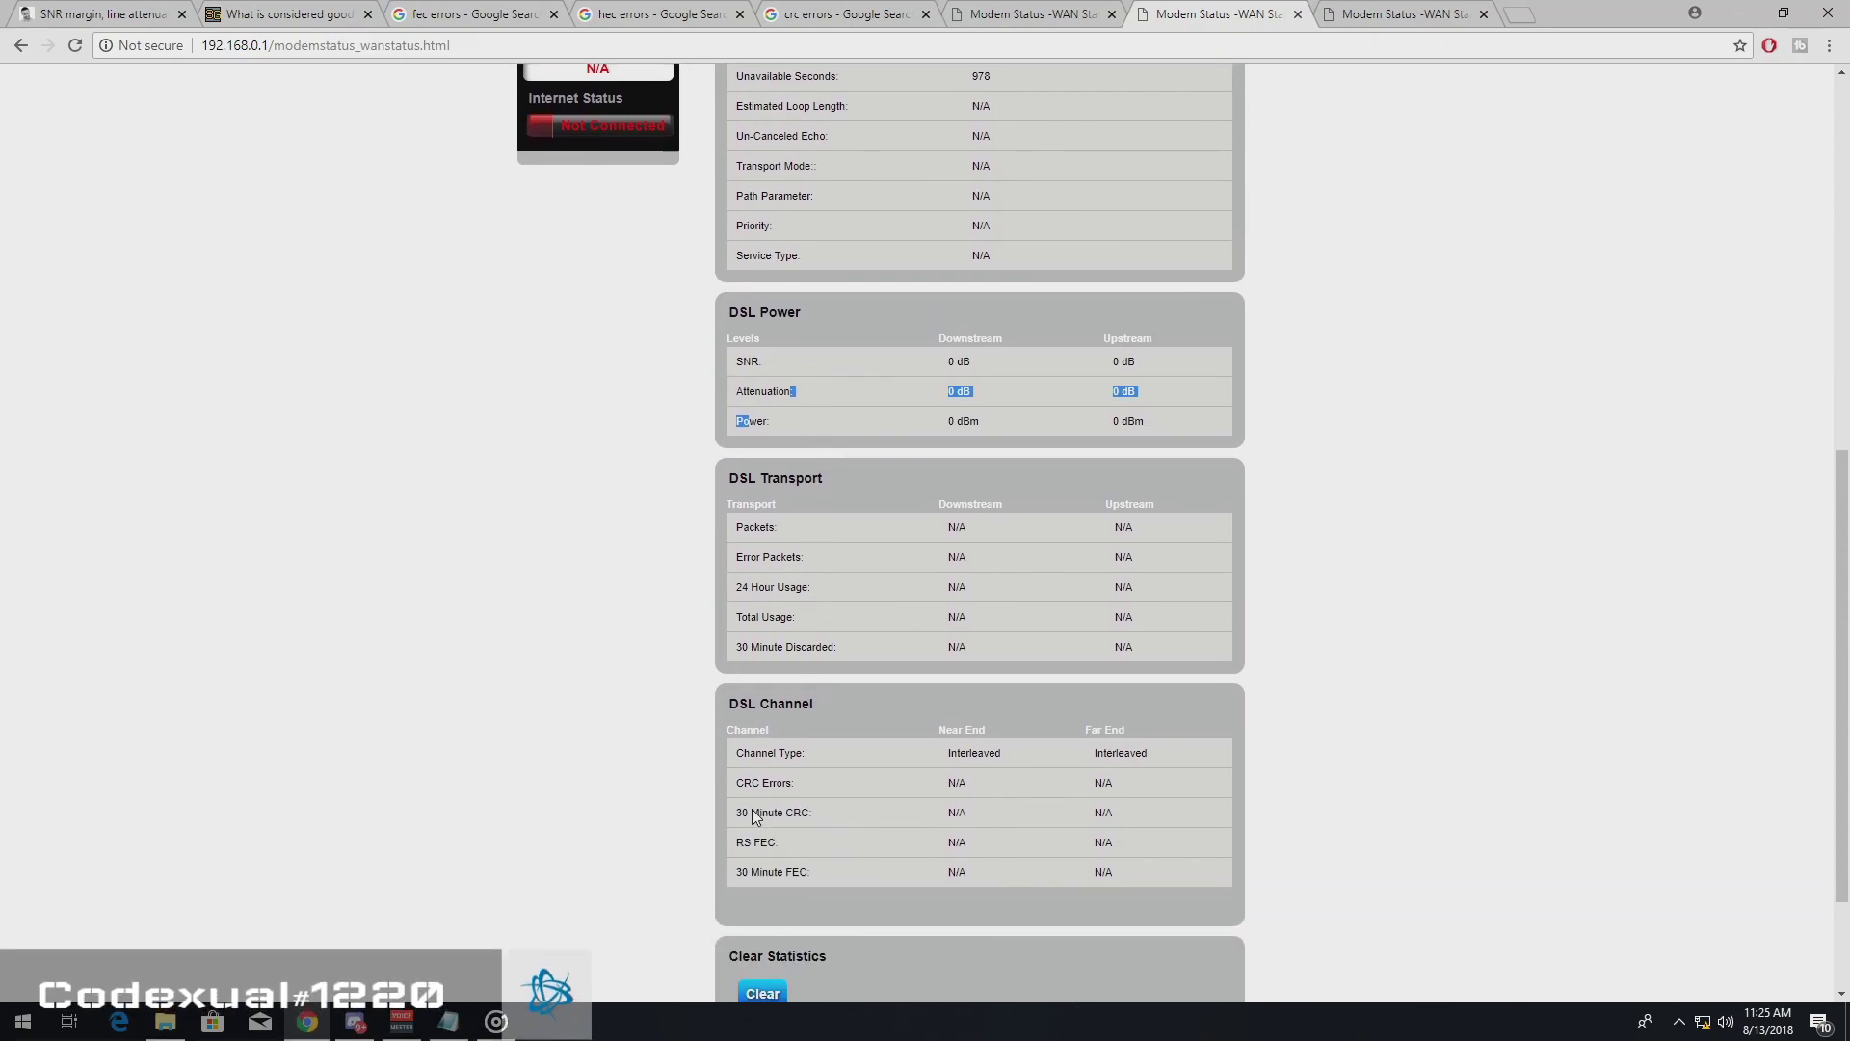
left_click_drag(748, 753, 786, 752)
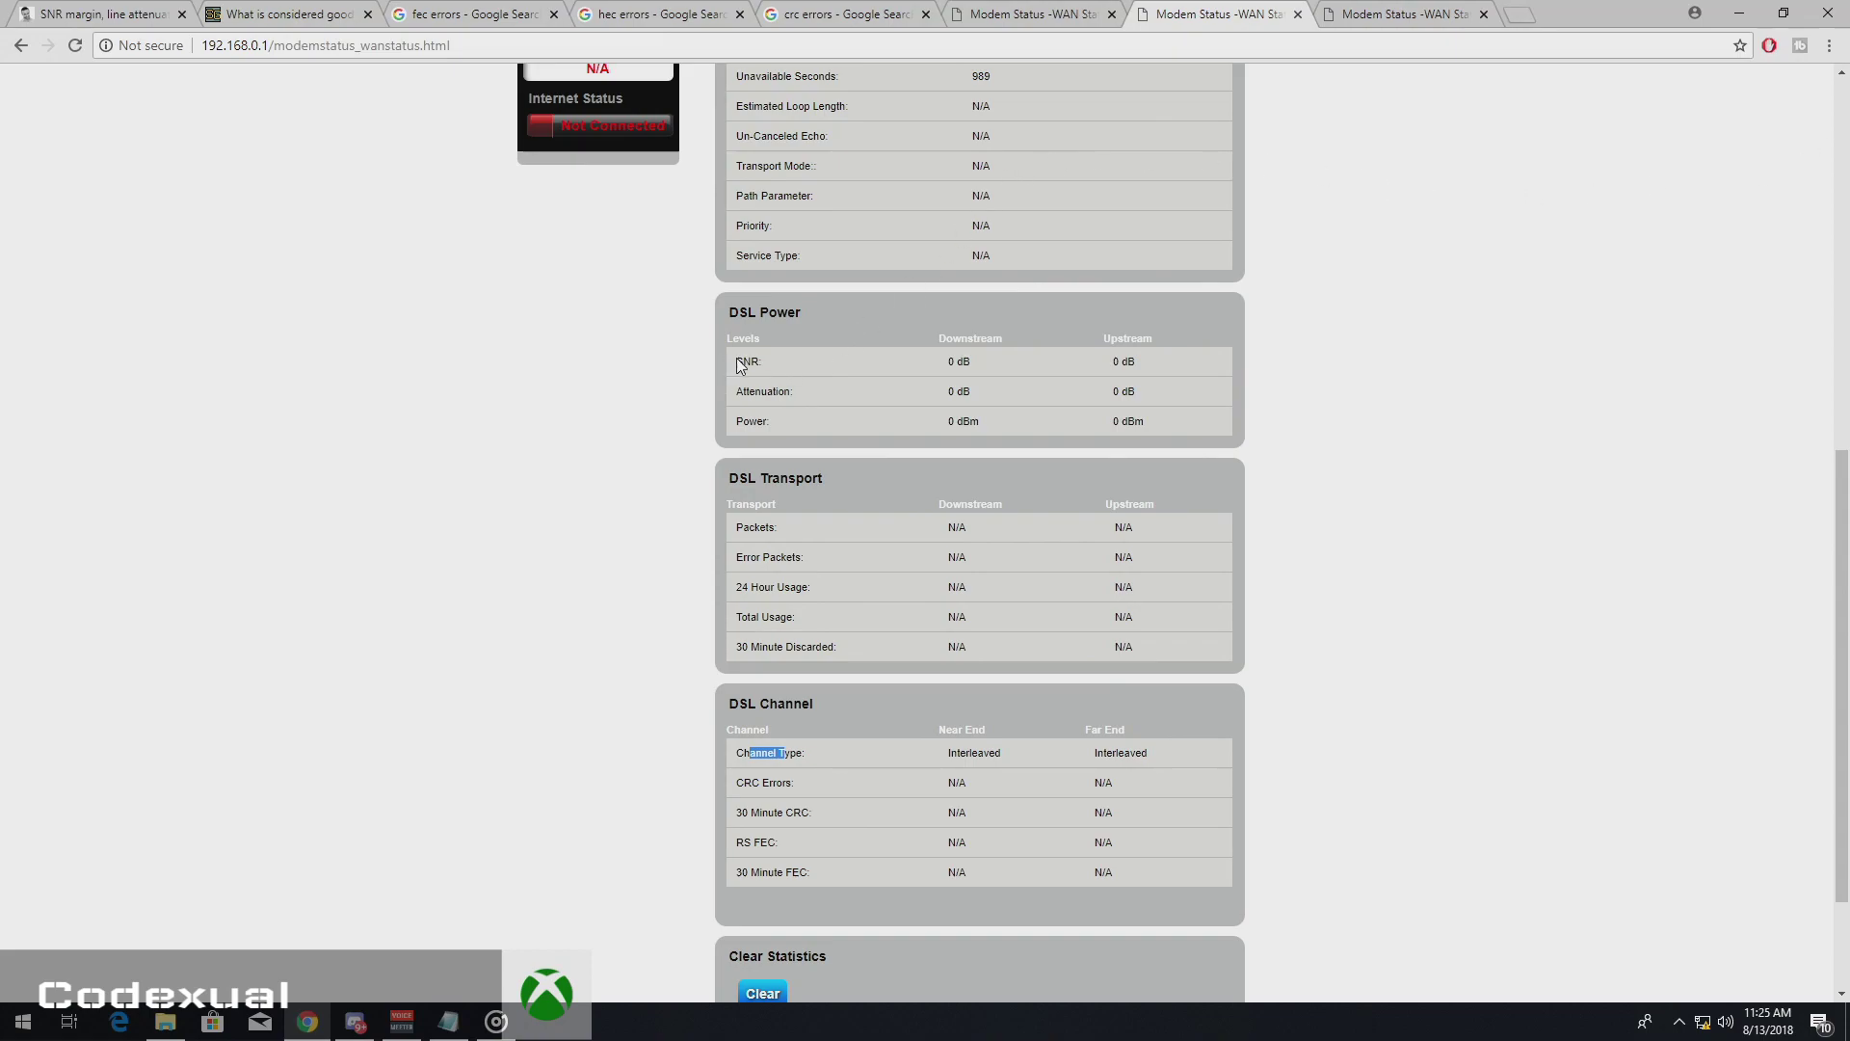
left_click_drag(736, 359, 742, 362)
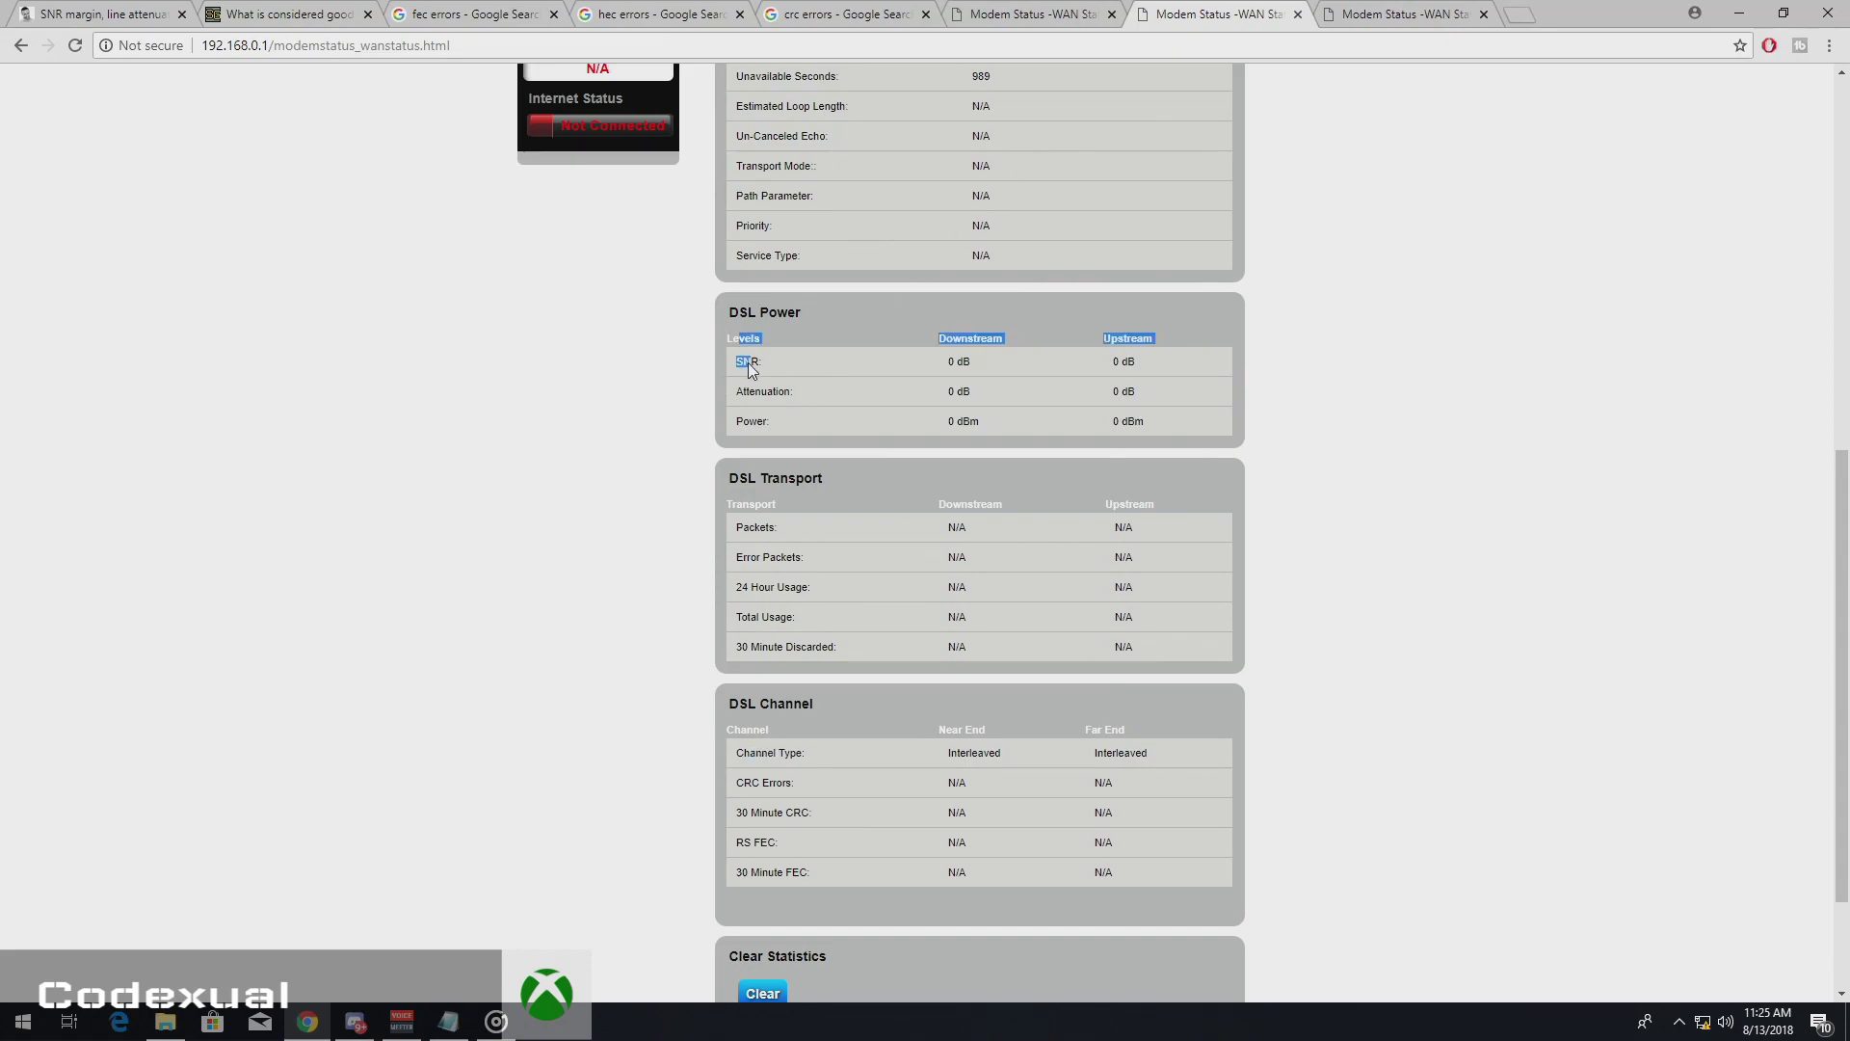
- Clear the highlight and move the Untitled.png line diagram window in Photos to the left
left_click(940, 389)
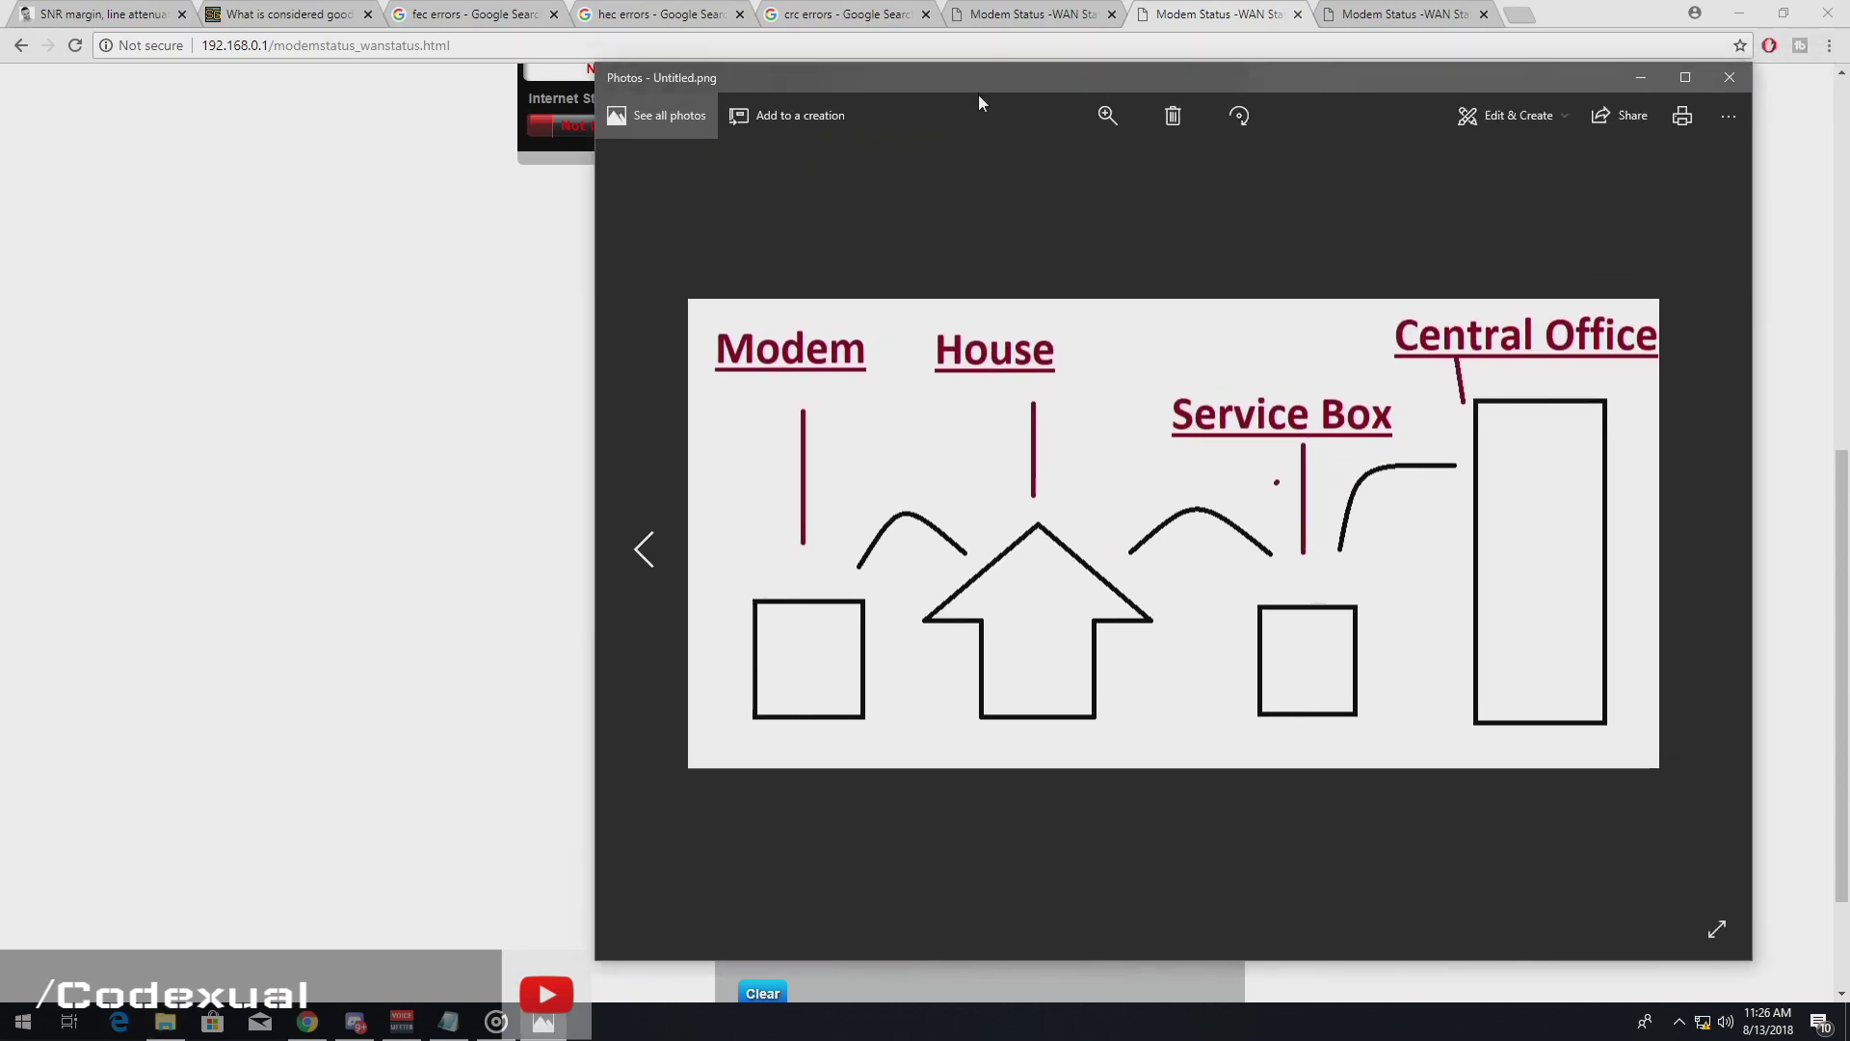
mouse_move(979, 95)
left_mouse_down()
mouse_move(767, 85)
mouse_move(714, 59)
left_mouse_up()
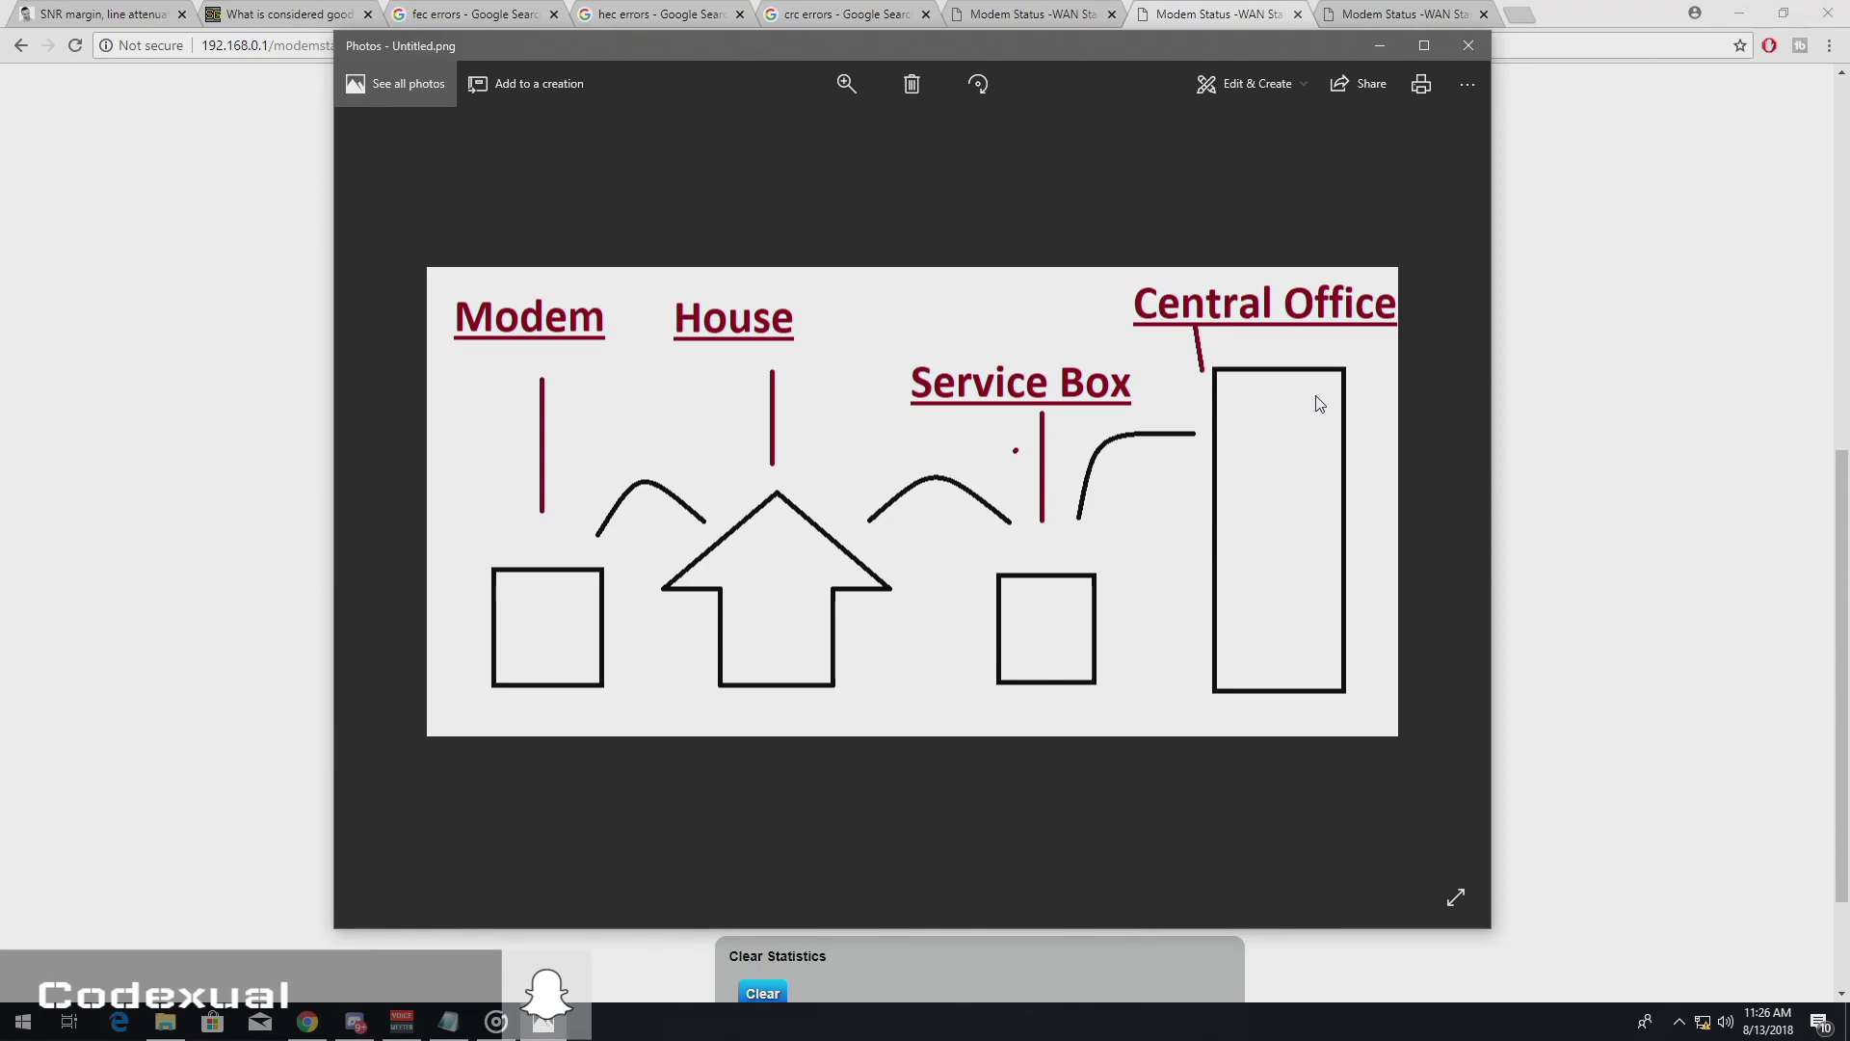
- Move and maximize the Photos diagram window, then minimize it to reveal the DSL Status page
mouse_move(1289, 31)
left_mouse_down()
mouse_move(1240, 65)
mouse_move(1269, 48)
mouse_move(1304, 79)
left_mouse_up()
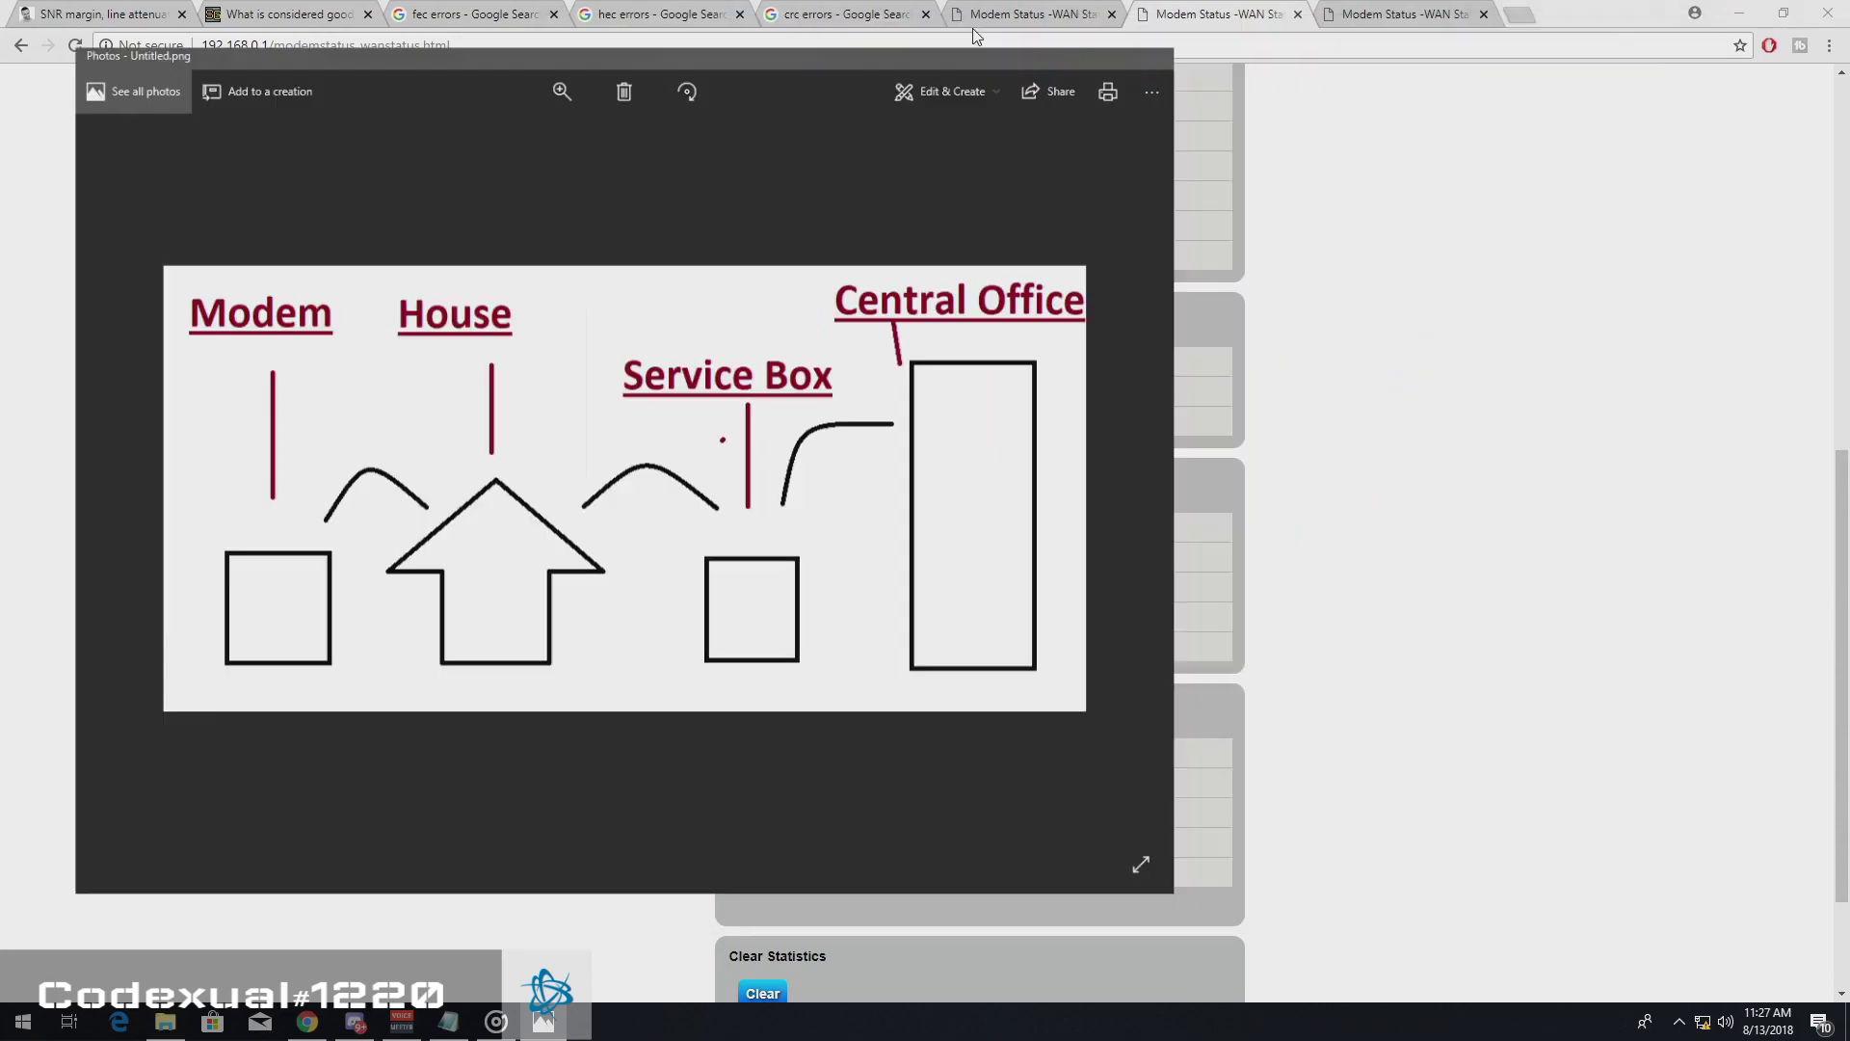
left_click_drag(976, 37, 976, 5)
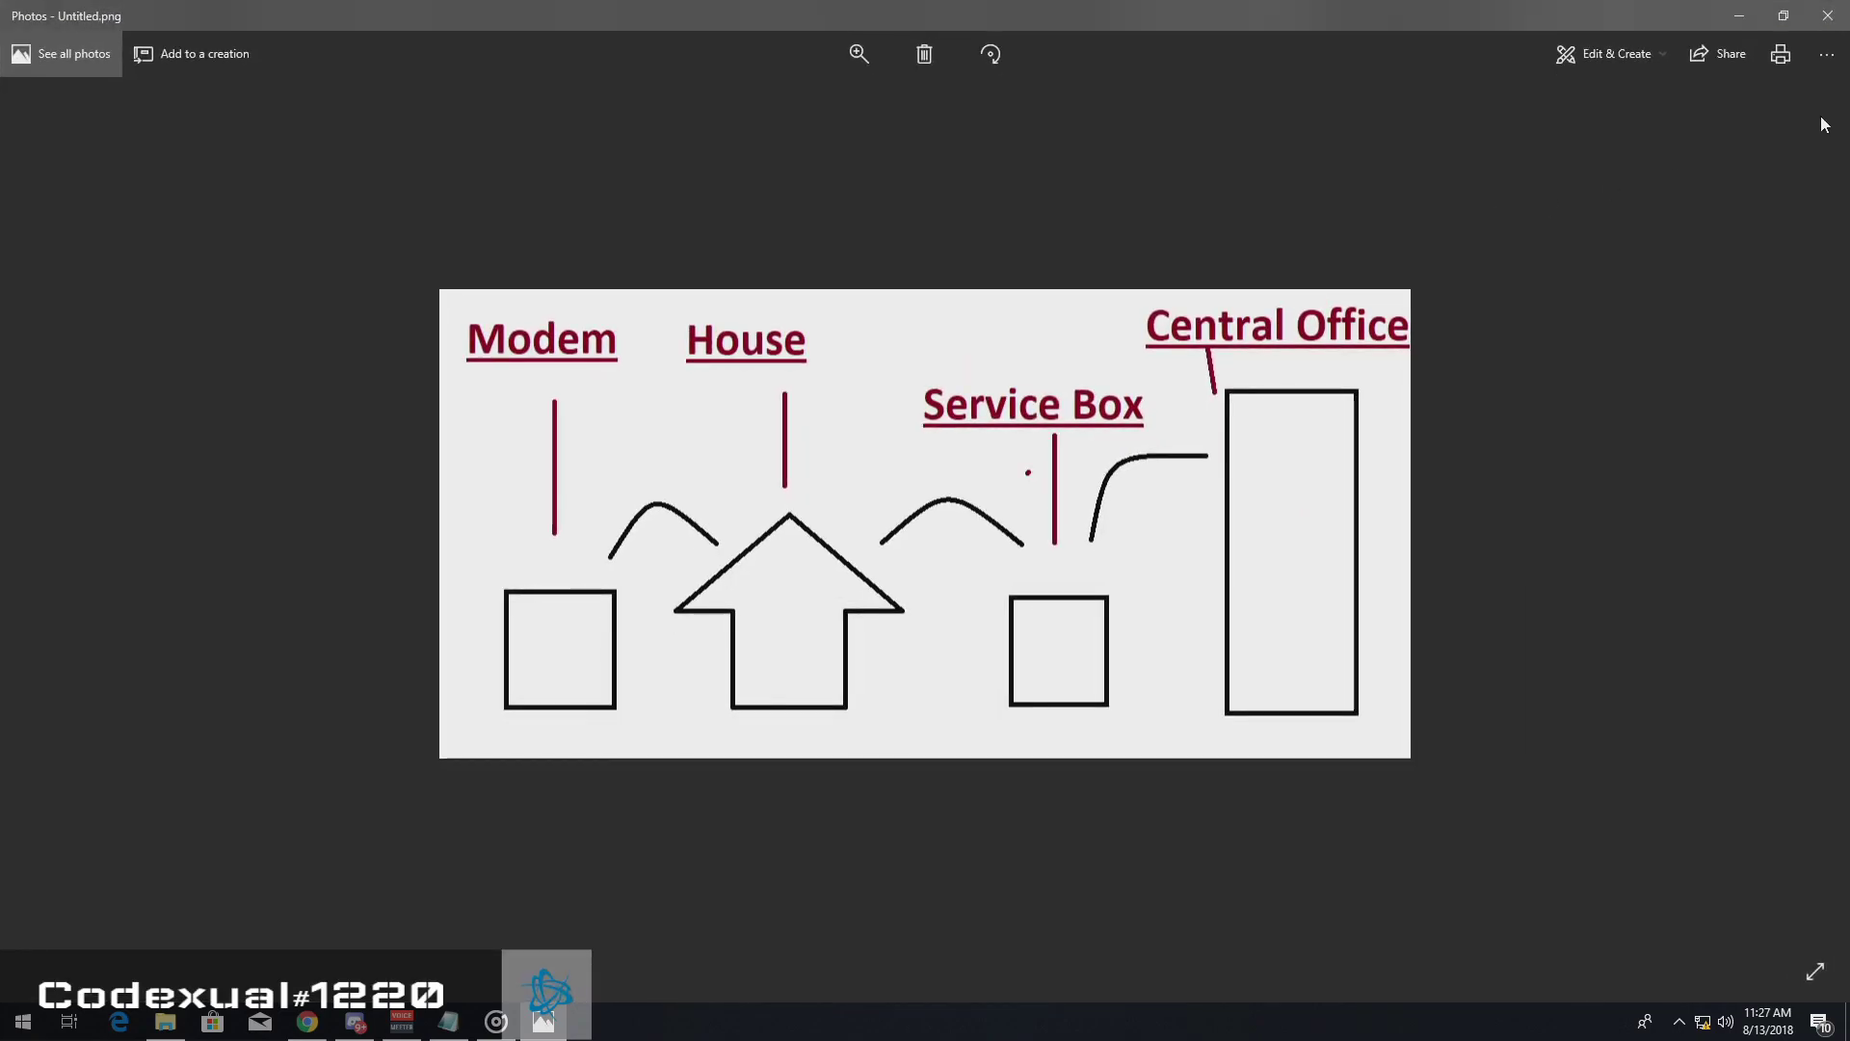
key("super+Down")
key("super+Down")
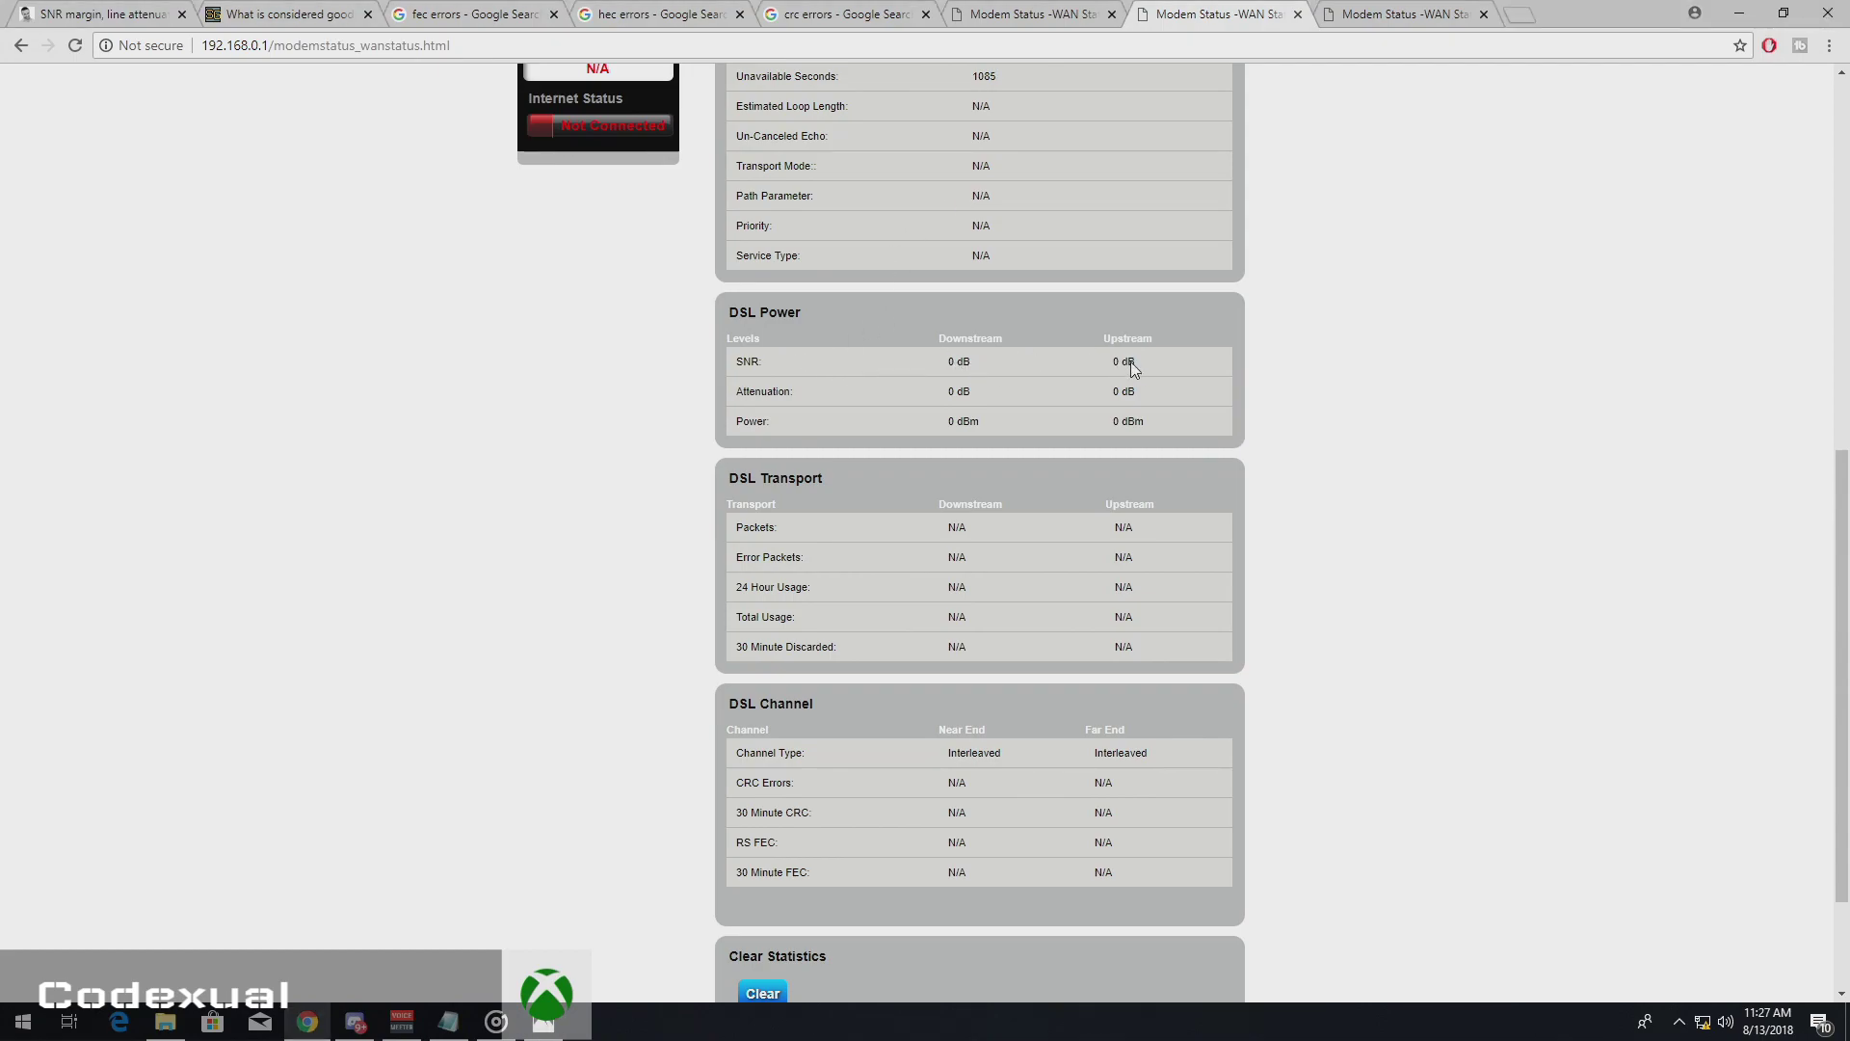
- Highlight the SNR row, then switch to the first Chrome tab with the SNR margin article
left_click_drag(949, 355, 964, 360)
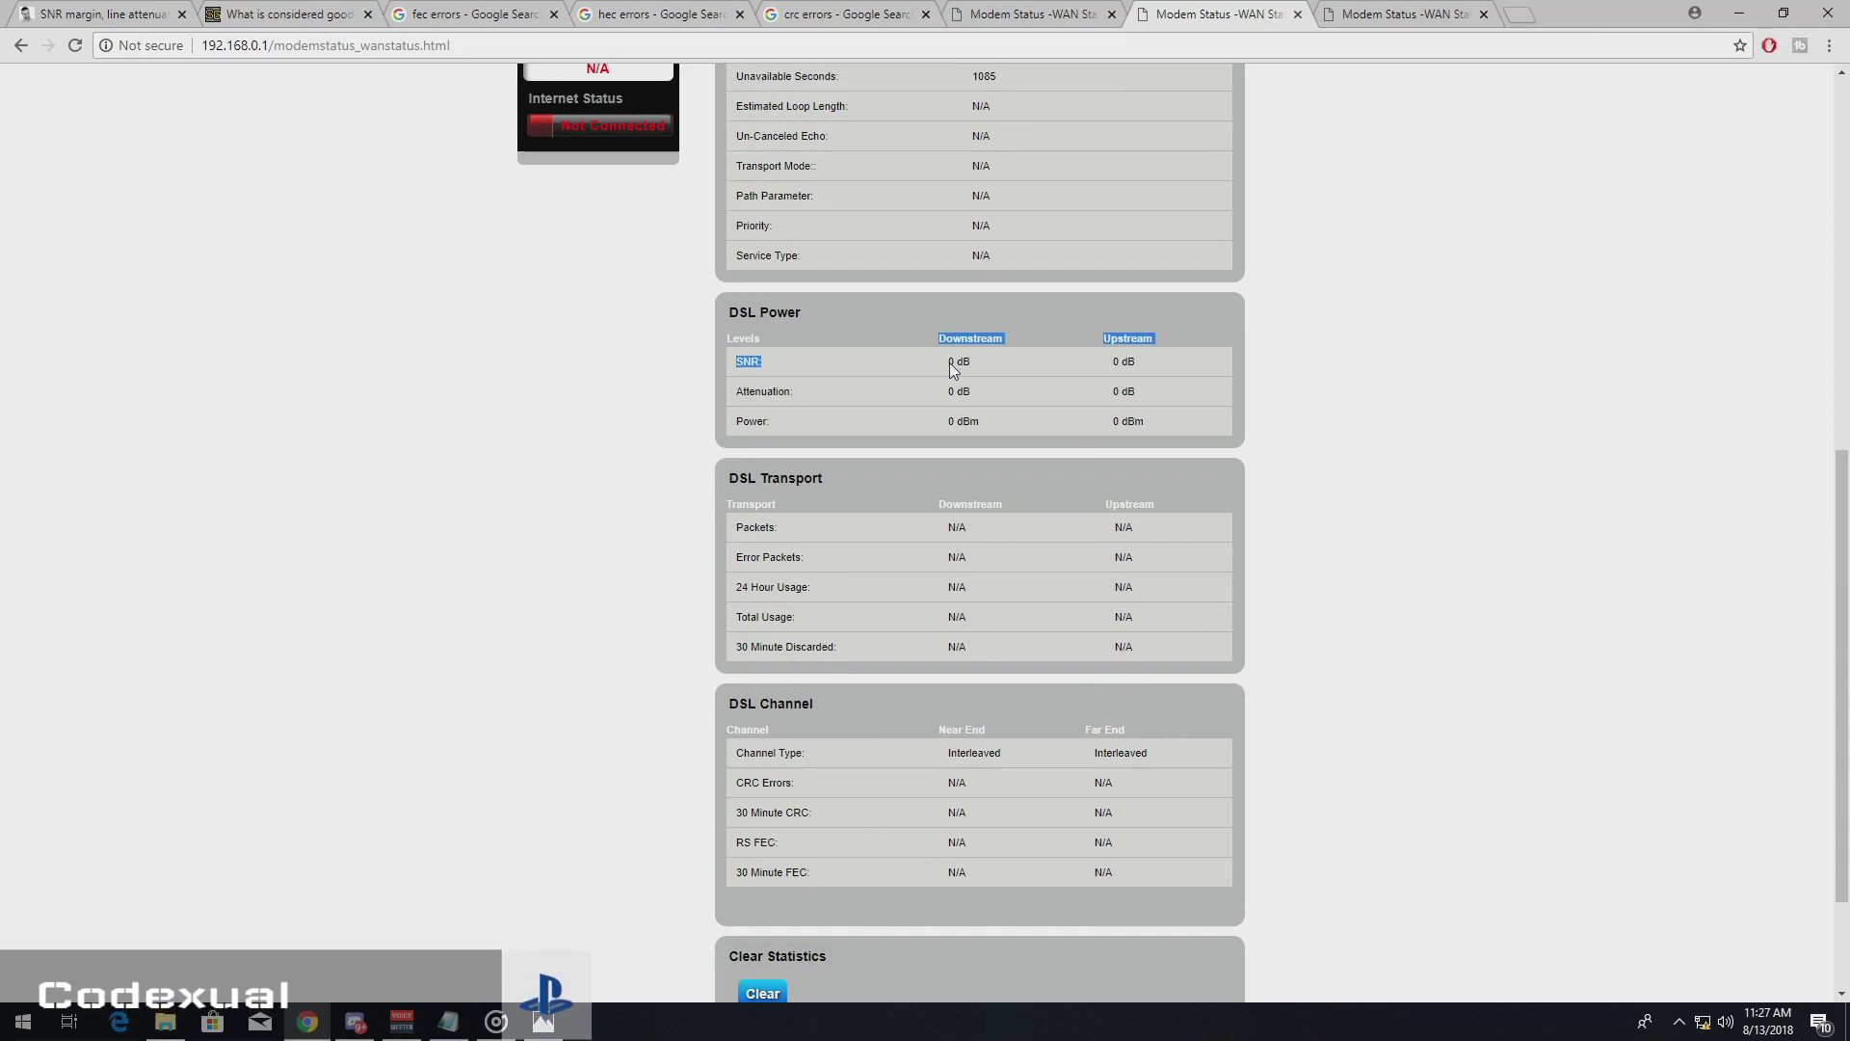
left_click(950, 362)
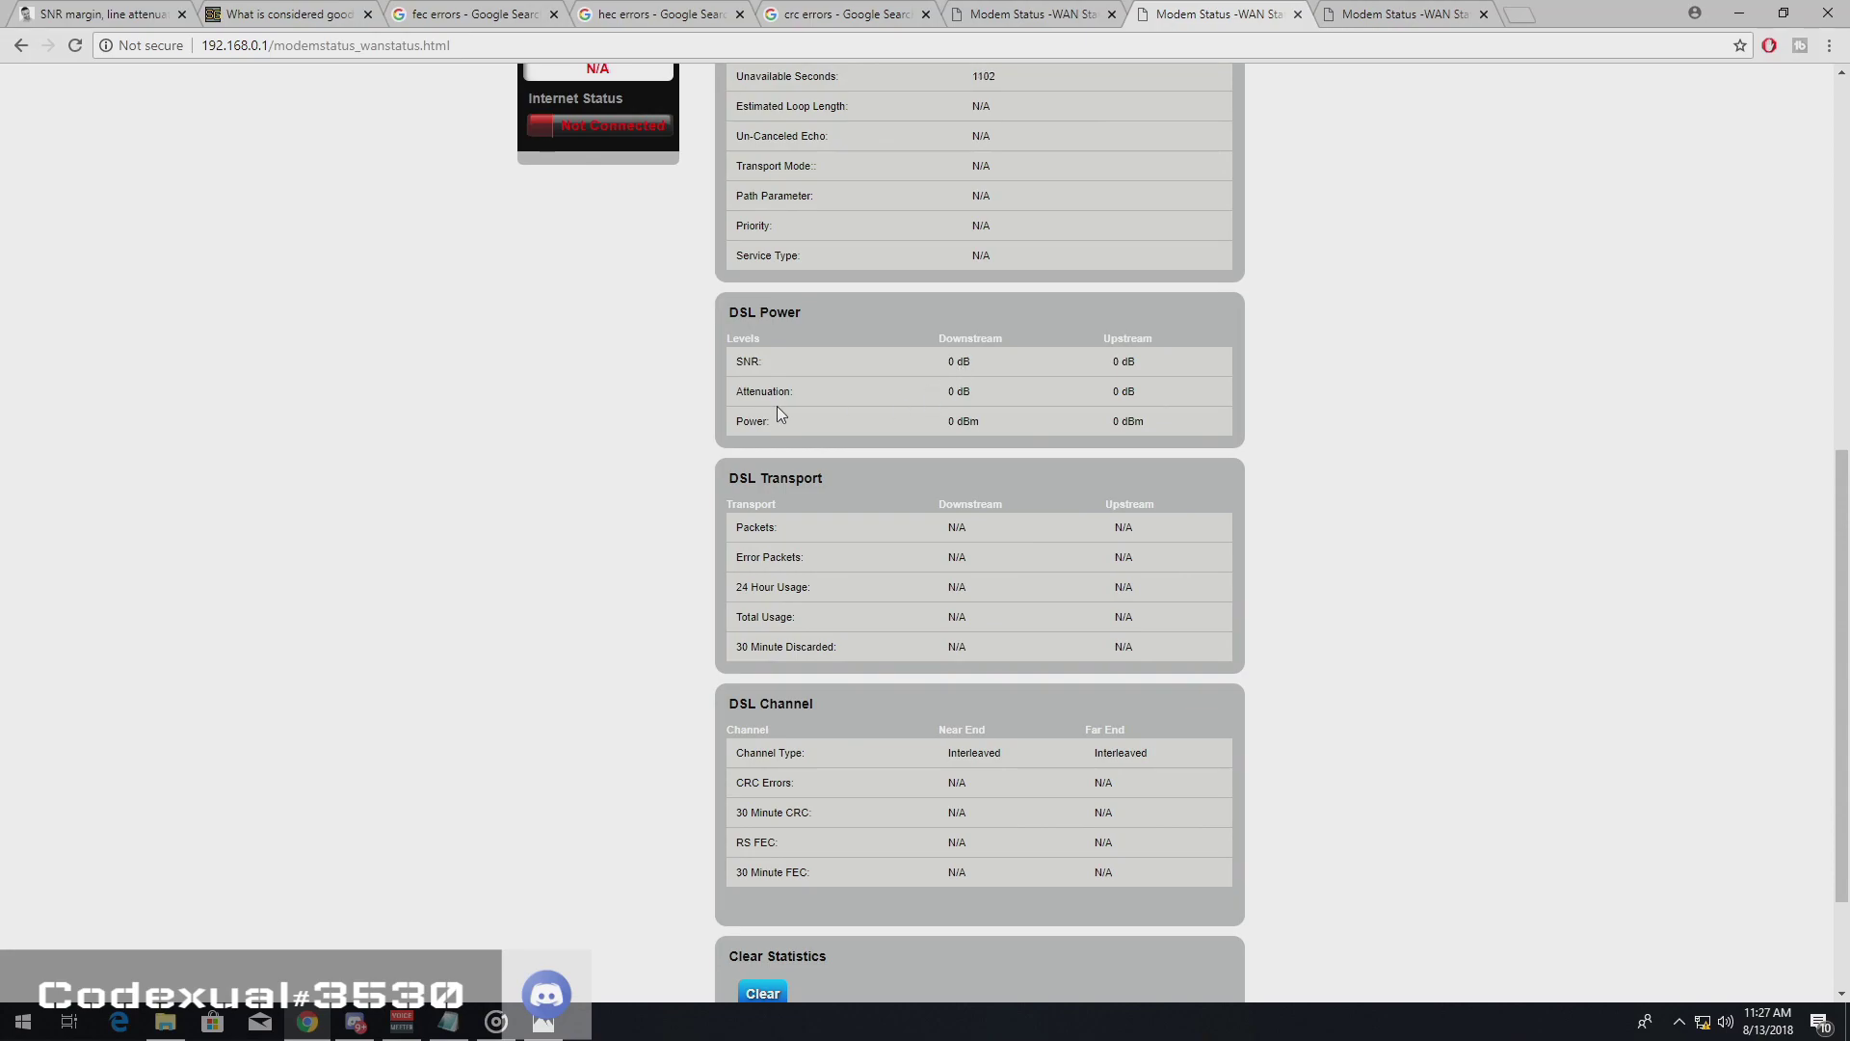
key("ctrl+1")
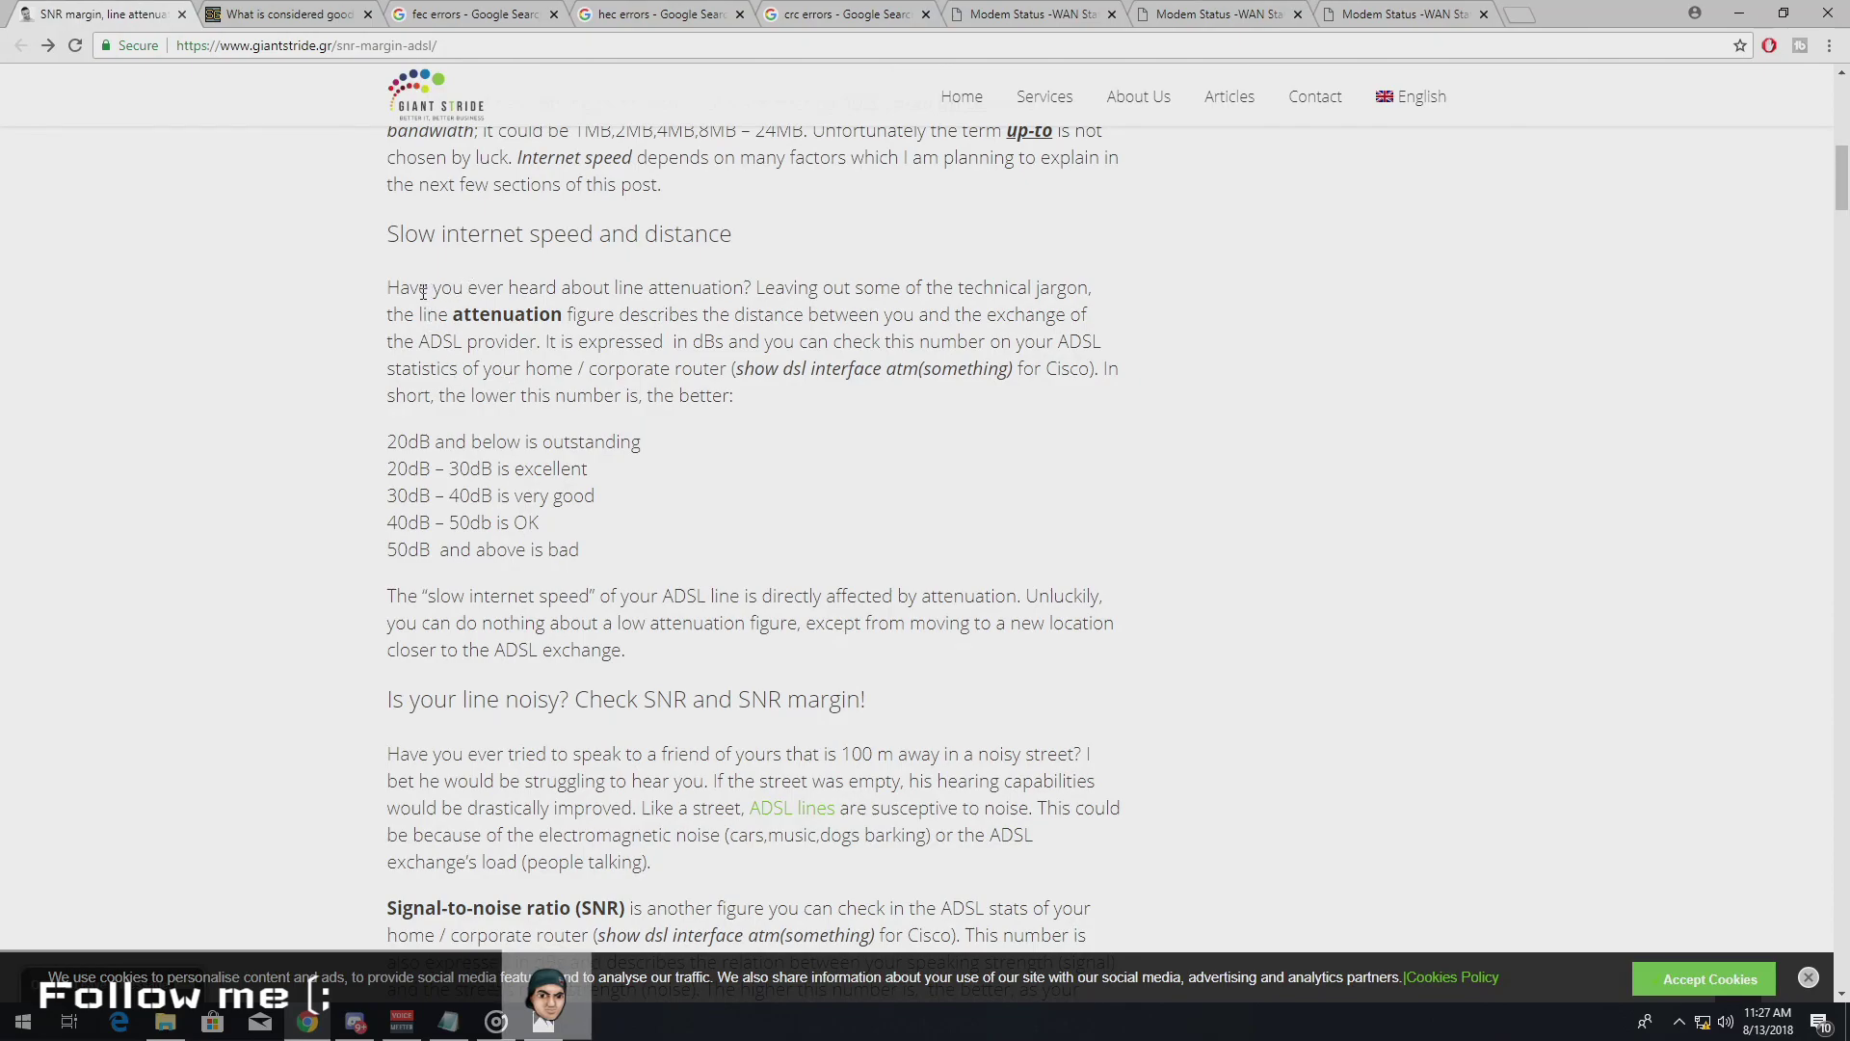
left_click_drag(388, 442, 563, 453)
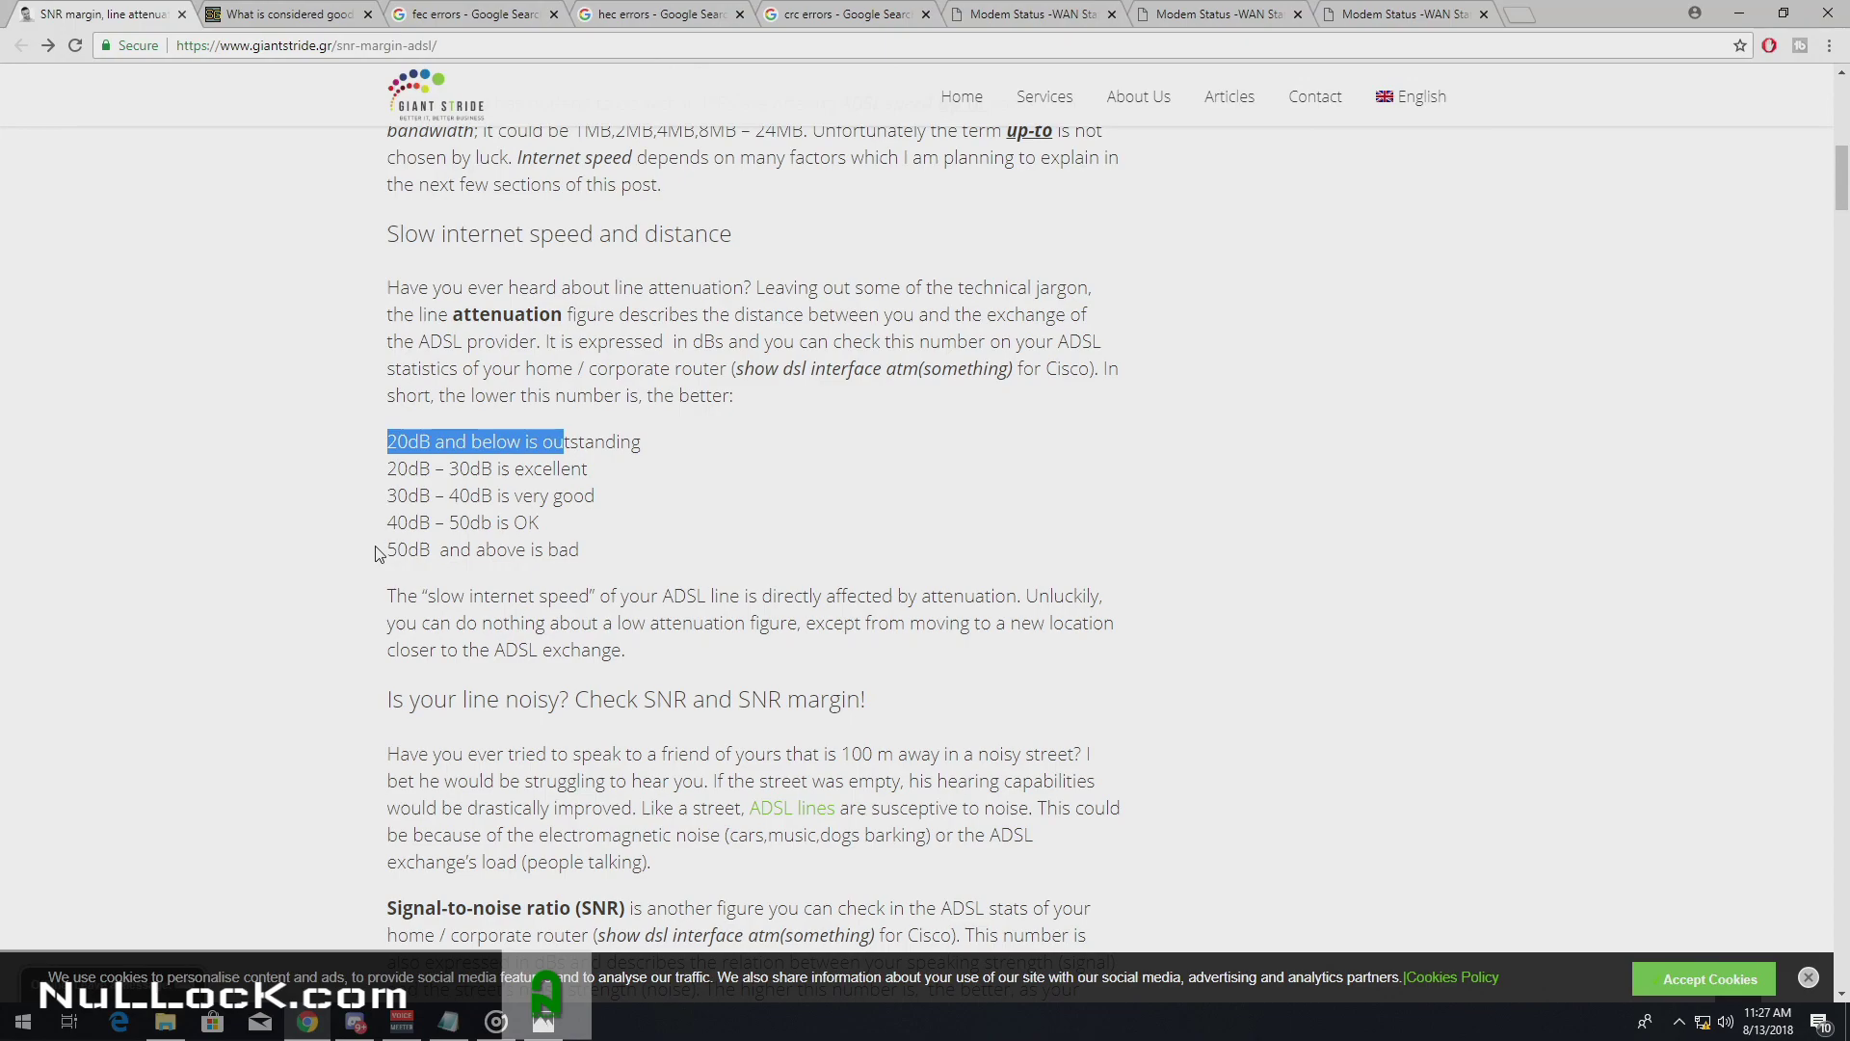
left_click_drag(496, 549, 399, 466)
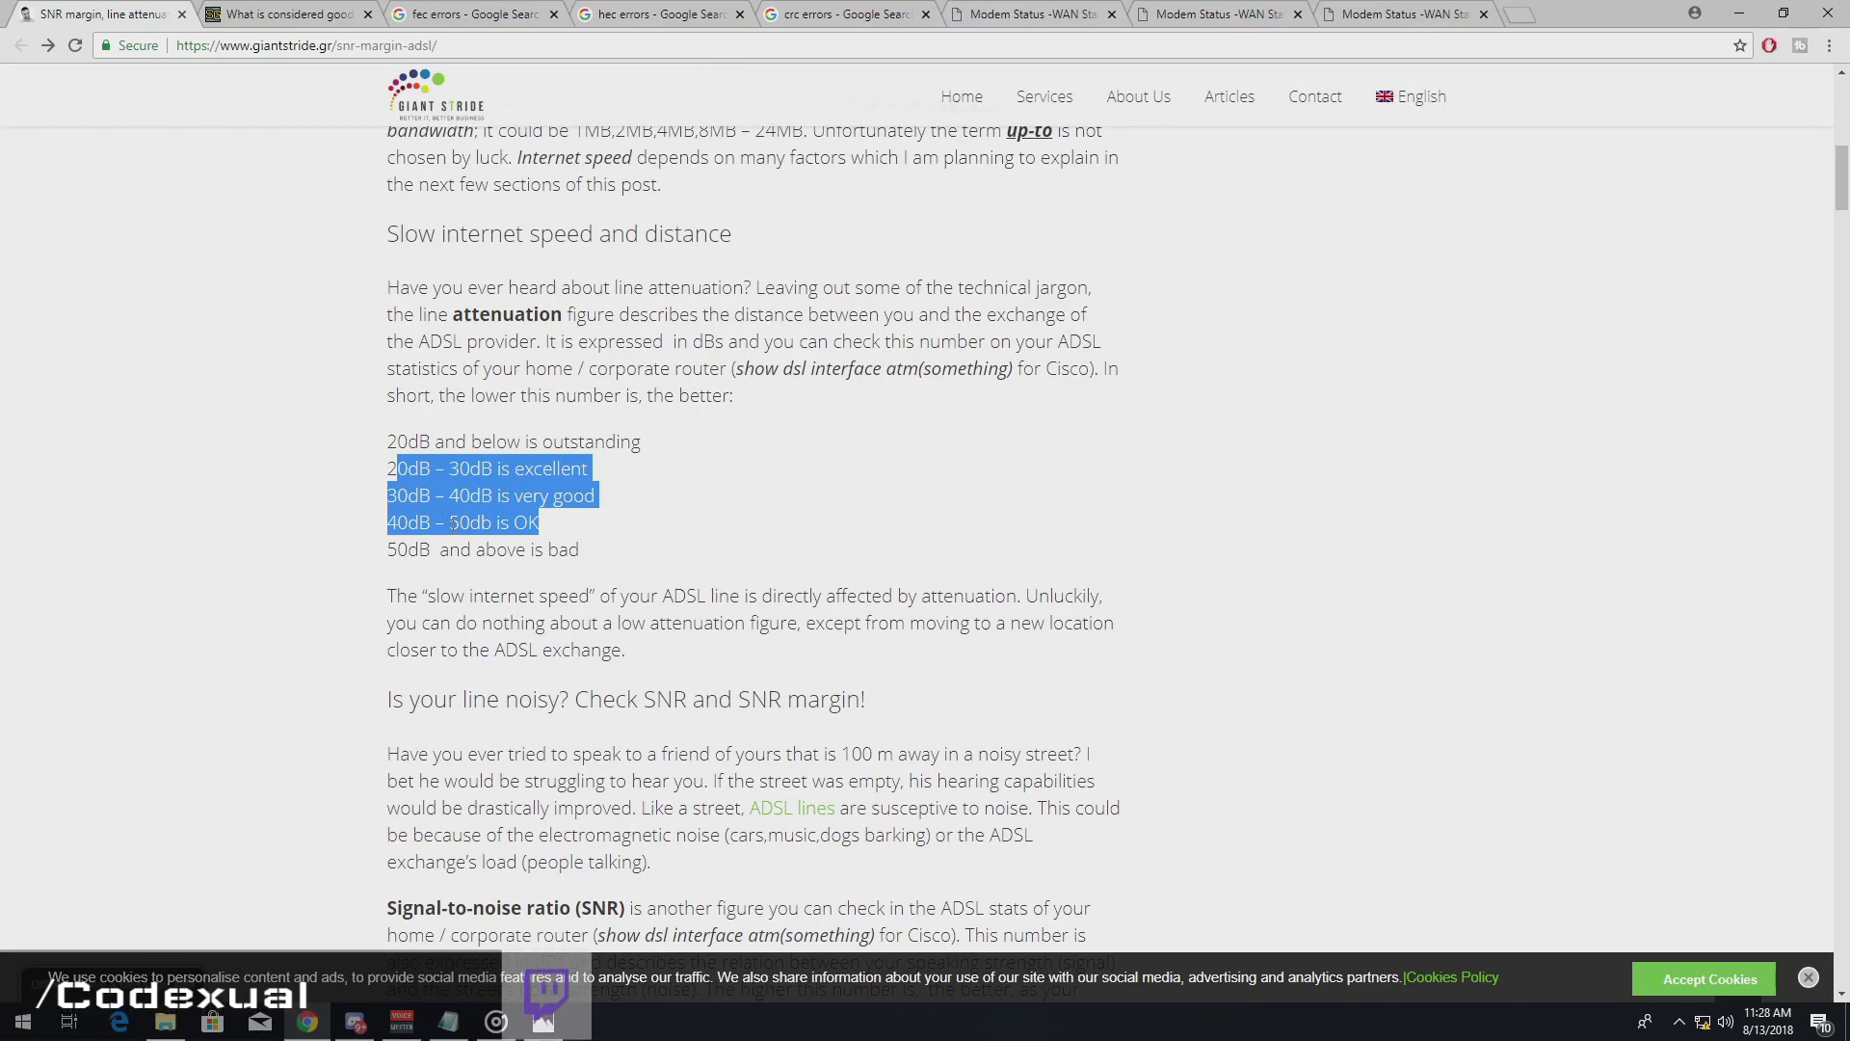
left_click(1166, 11)
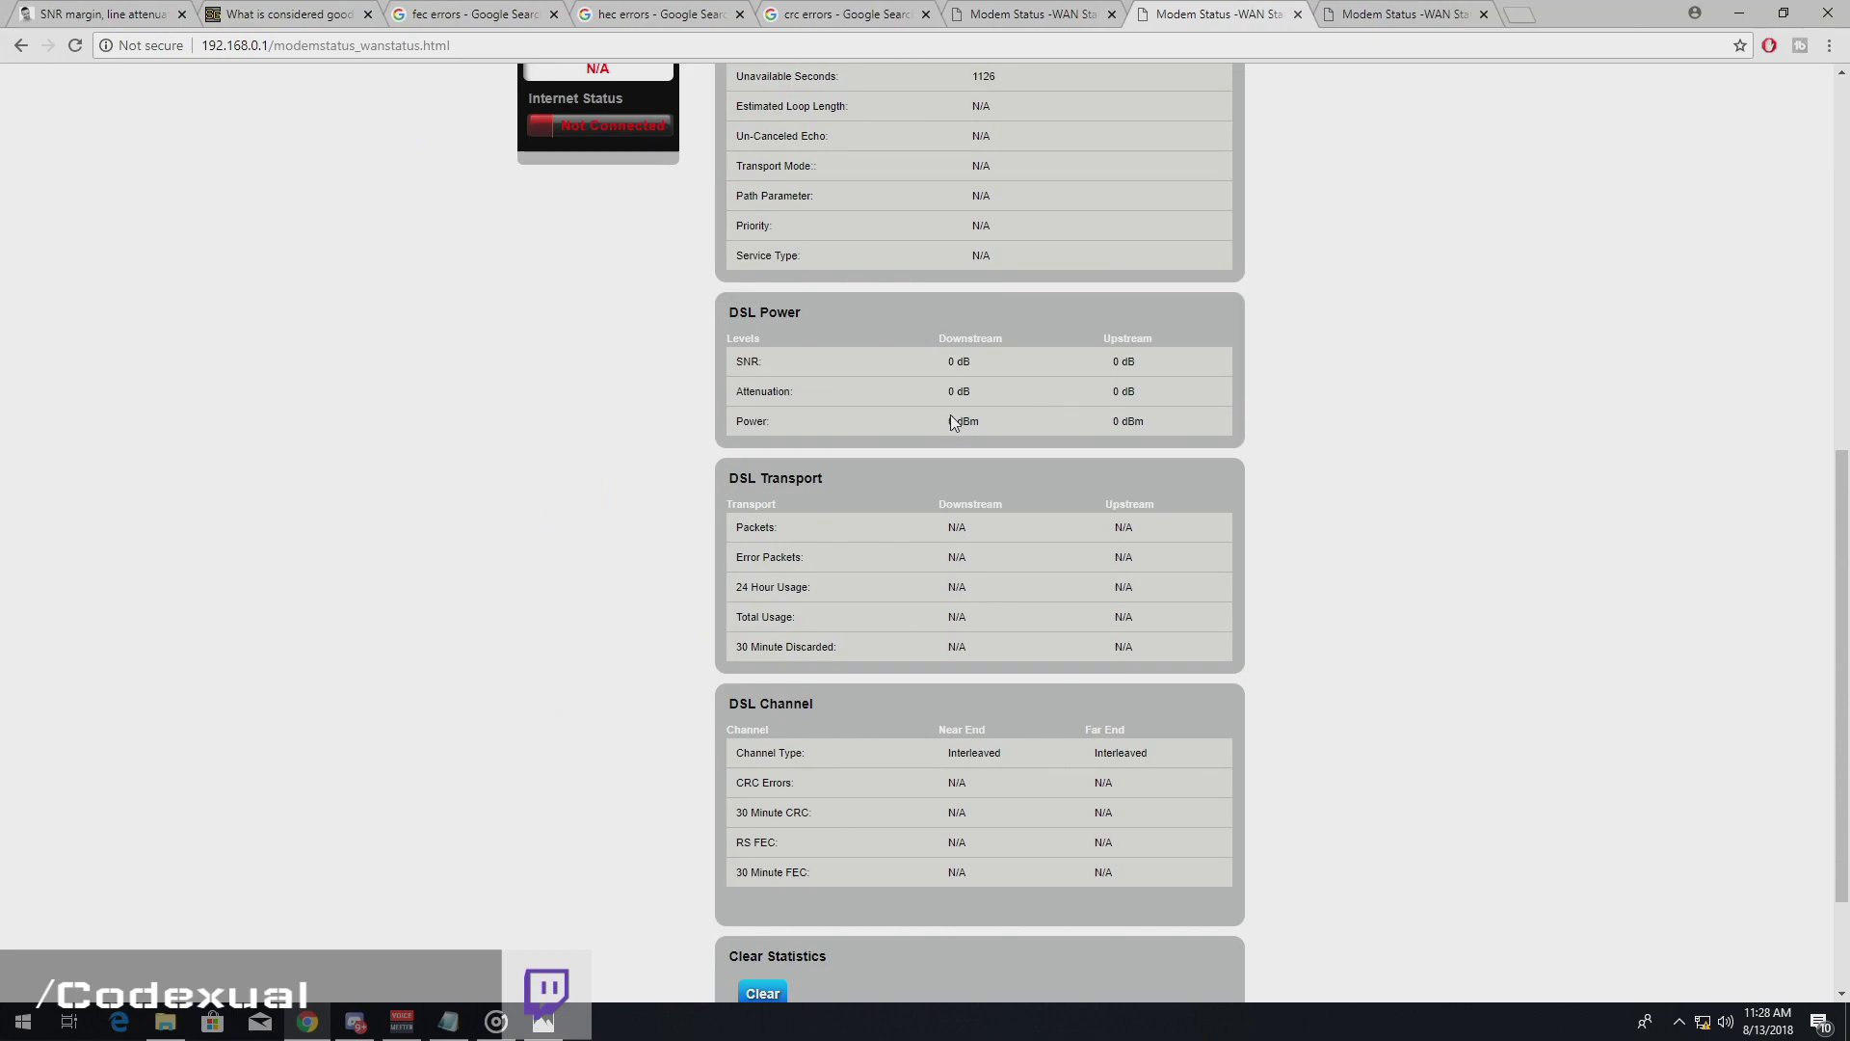
left_click(190, 9)
scroll(787, 604, "down", 6)
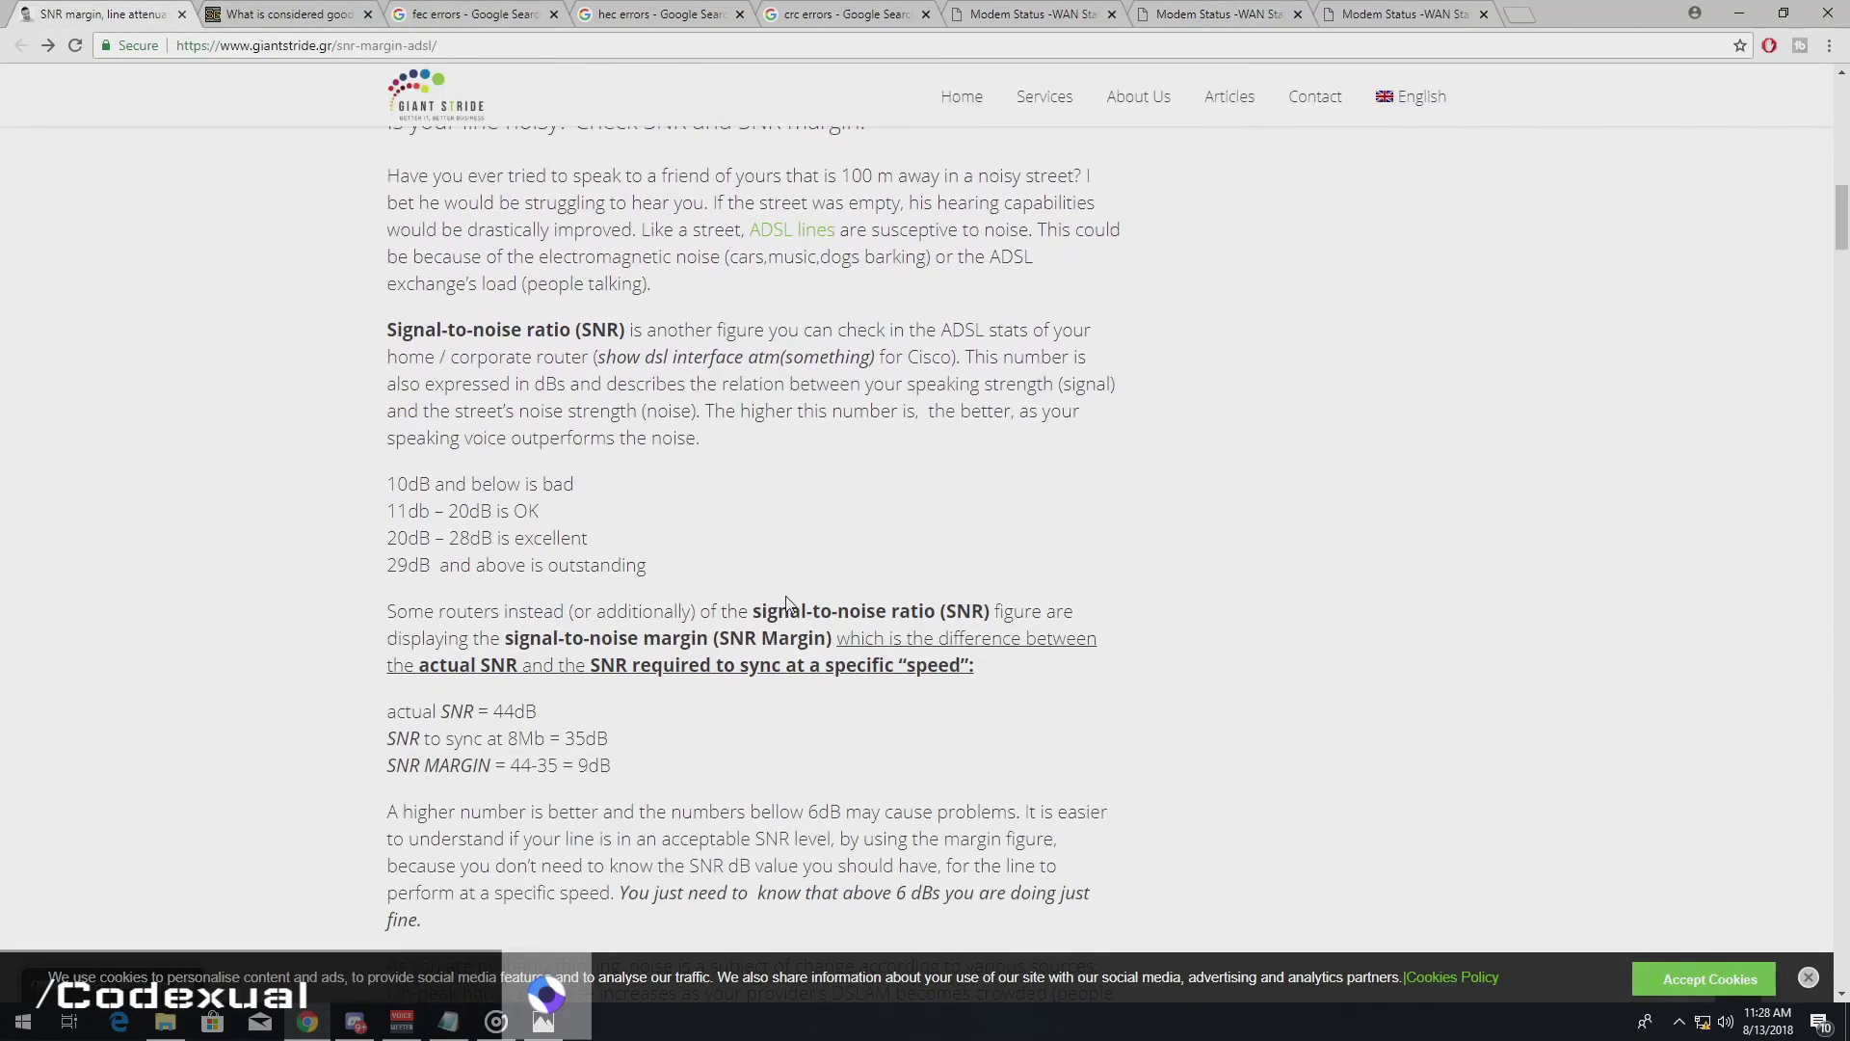
scroll(787, 605, "down", 1)
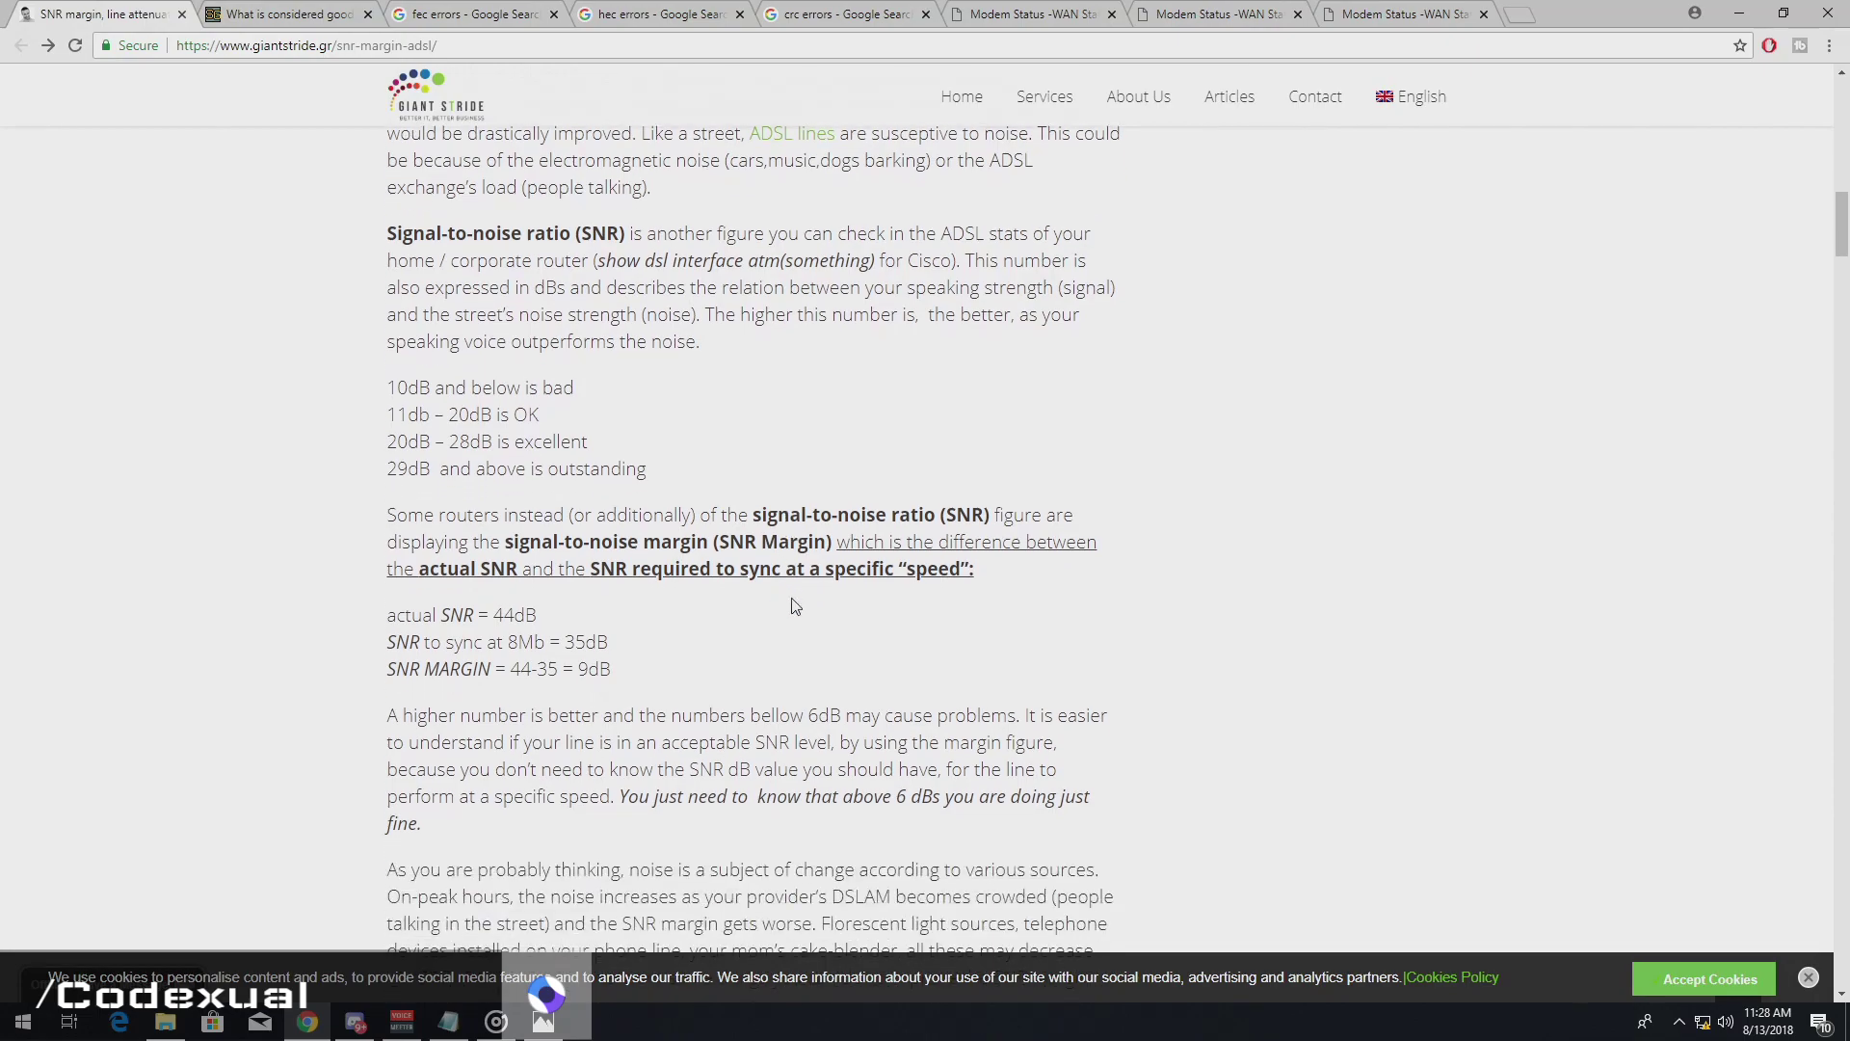
scroll(790, 606, "down", 3)
scroll(798, 609, "down", 8)
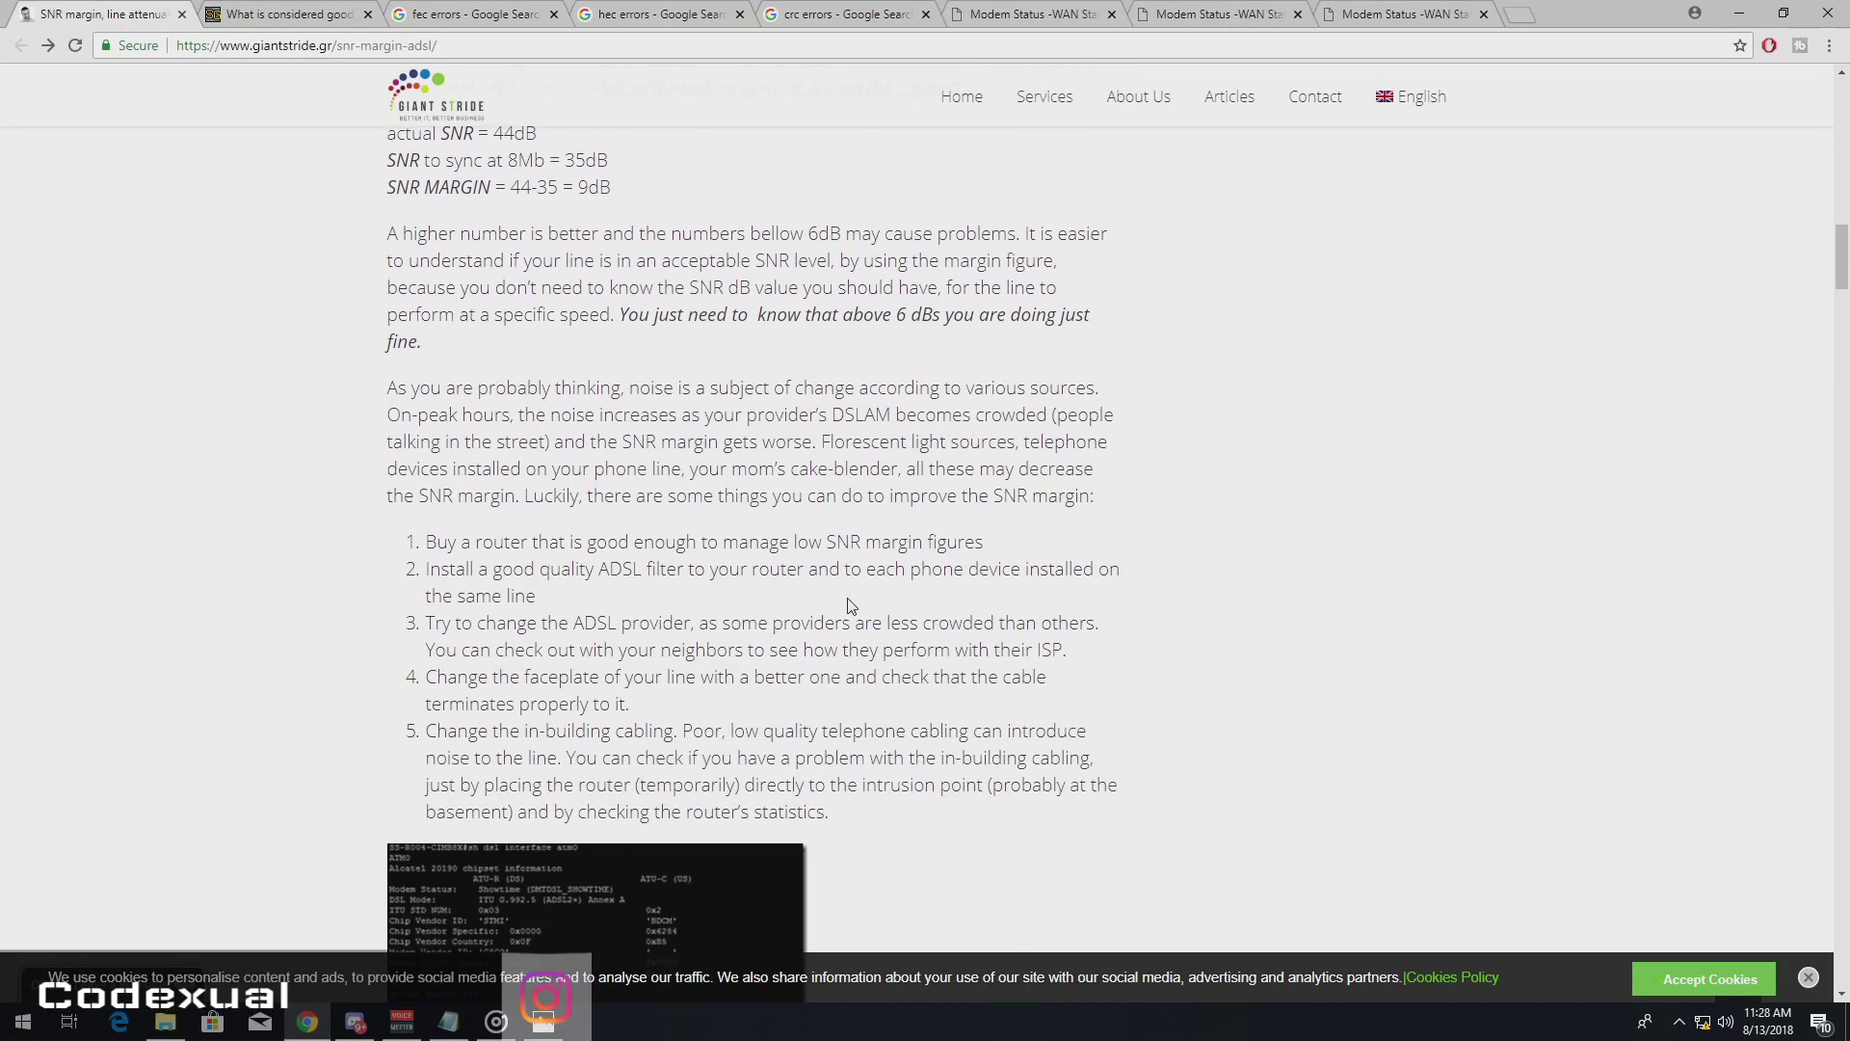
scroll(857, 591, "down", 4)
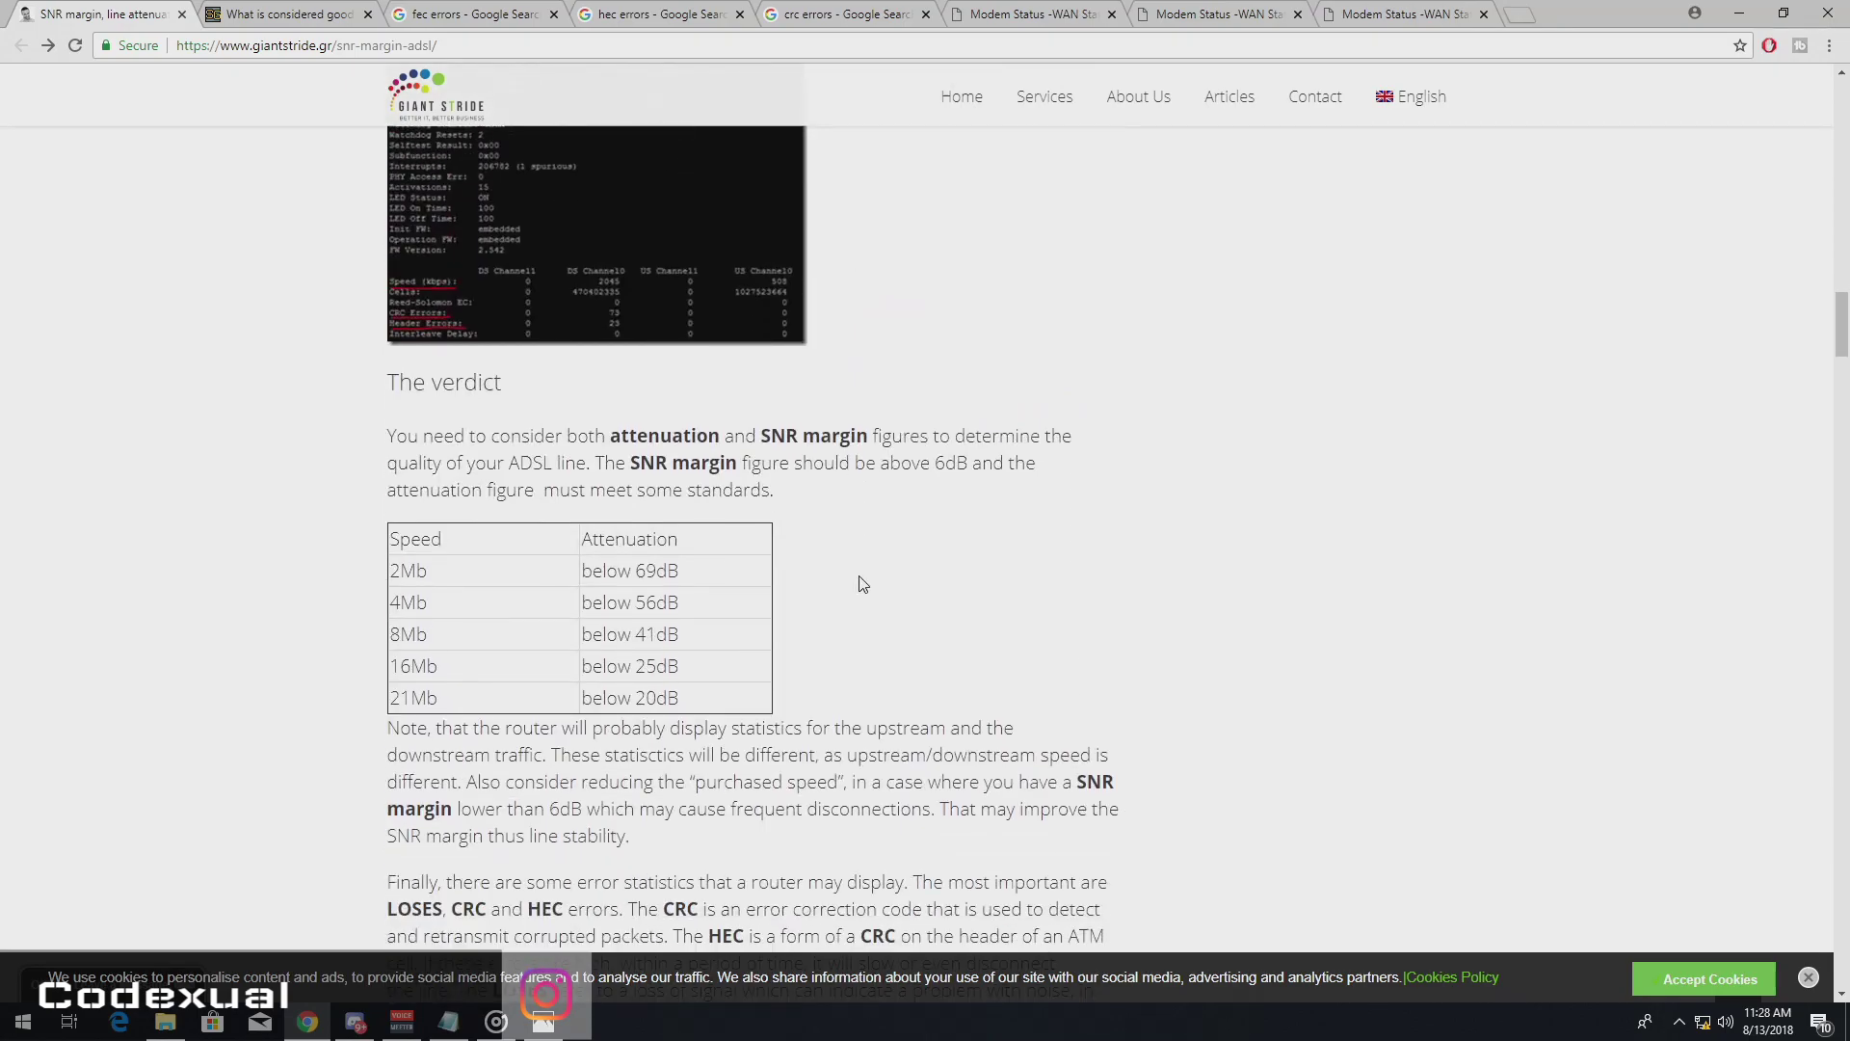
scroll(860, 583, "down", 4)
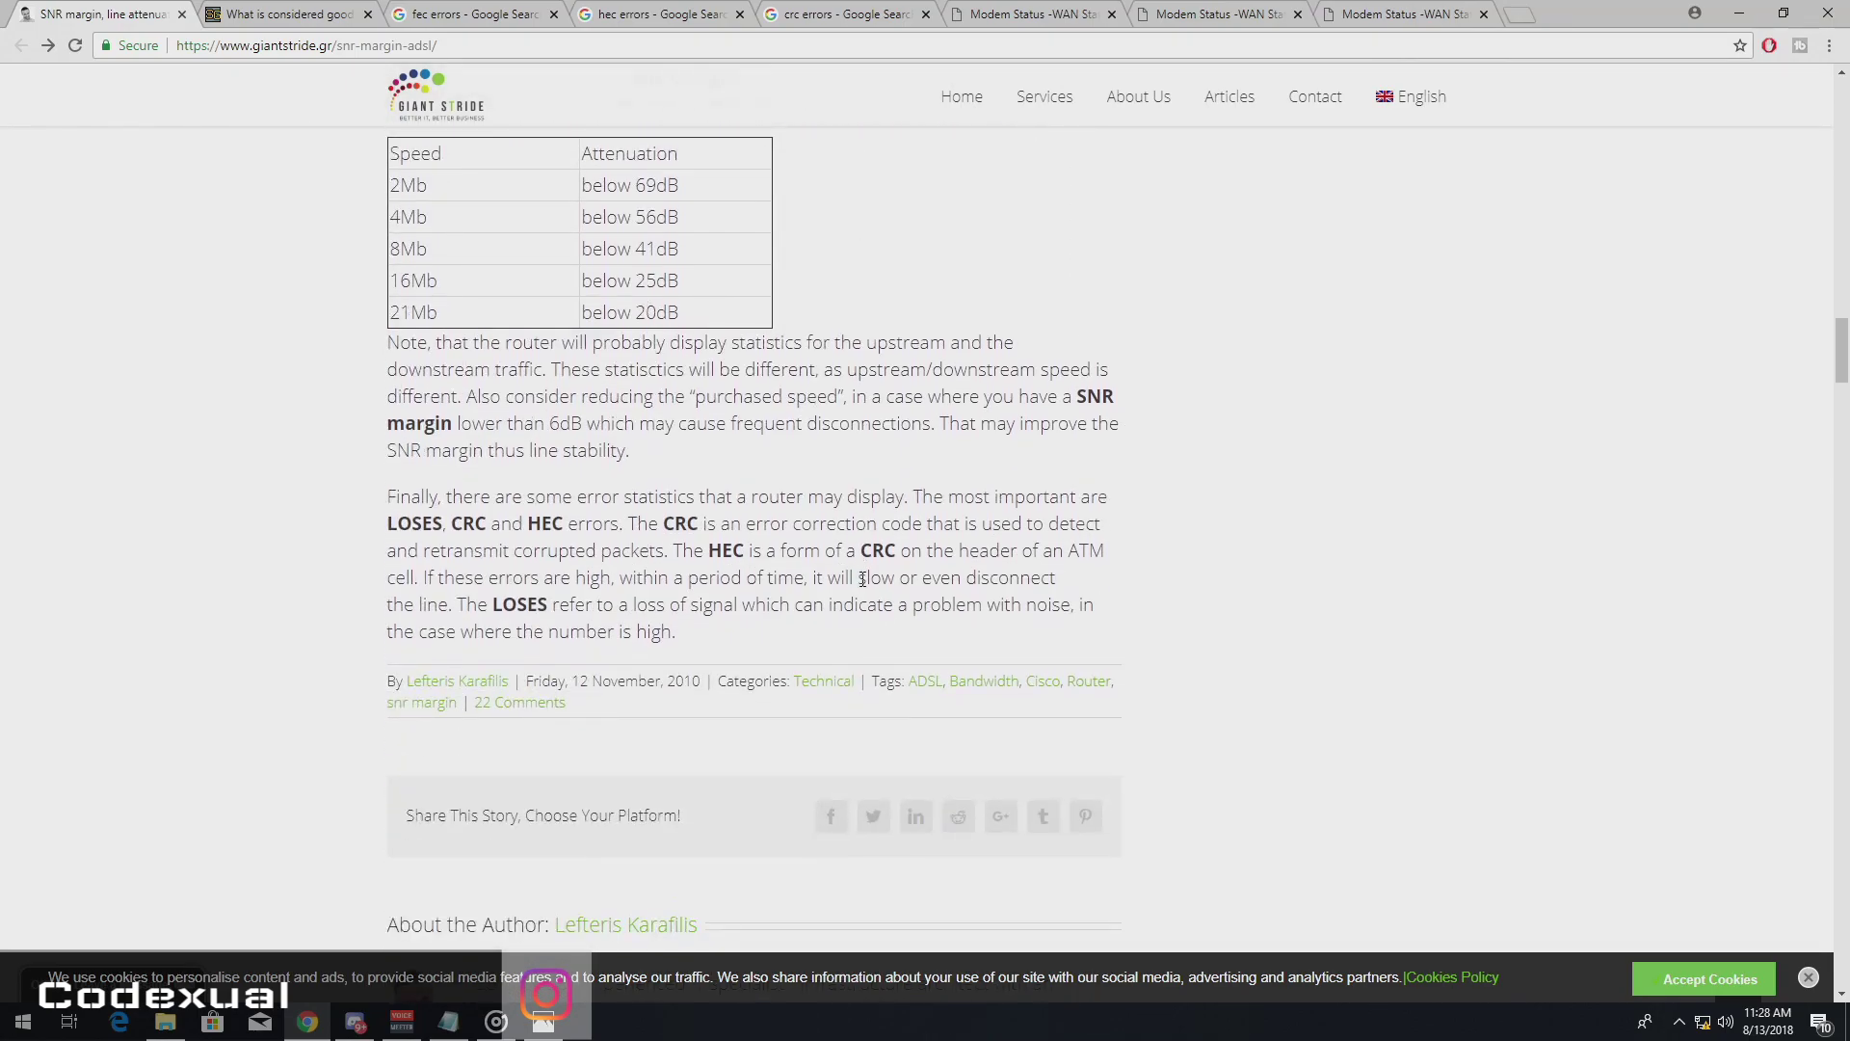
scroll(858, 582, "up", 10)
left_click(1194, 14)
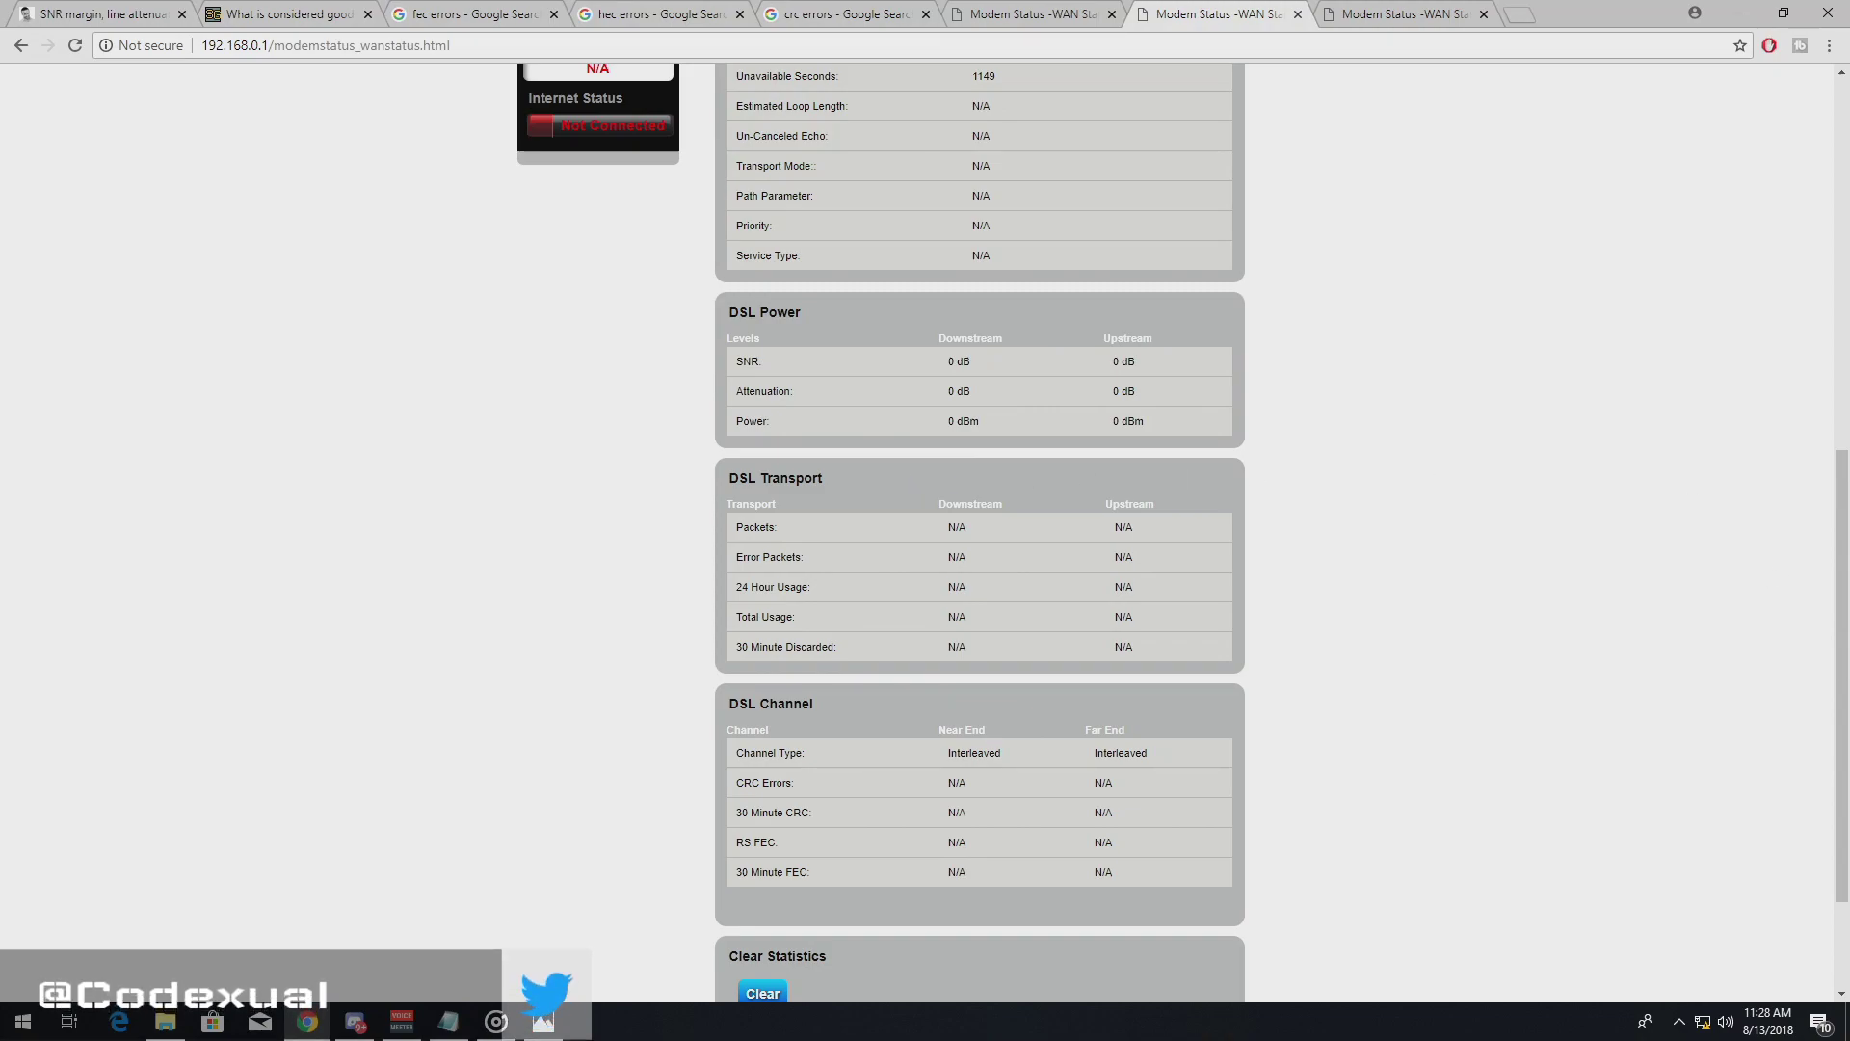
key("alt+Tab")
left_click(1500, 324)
left_click(492, 12)
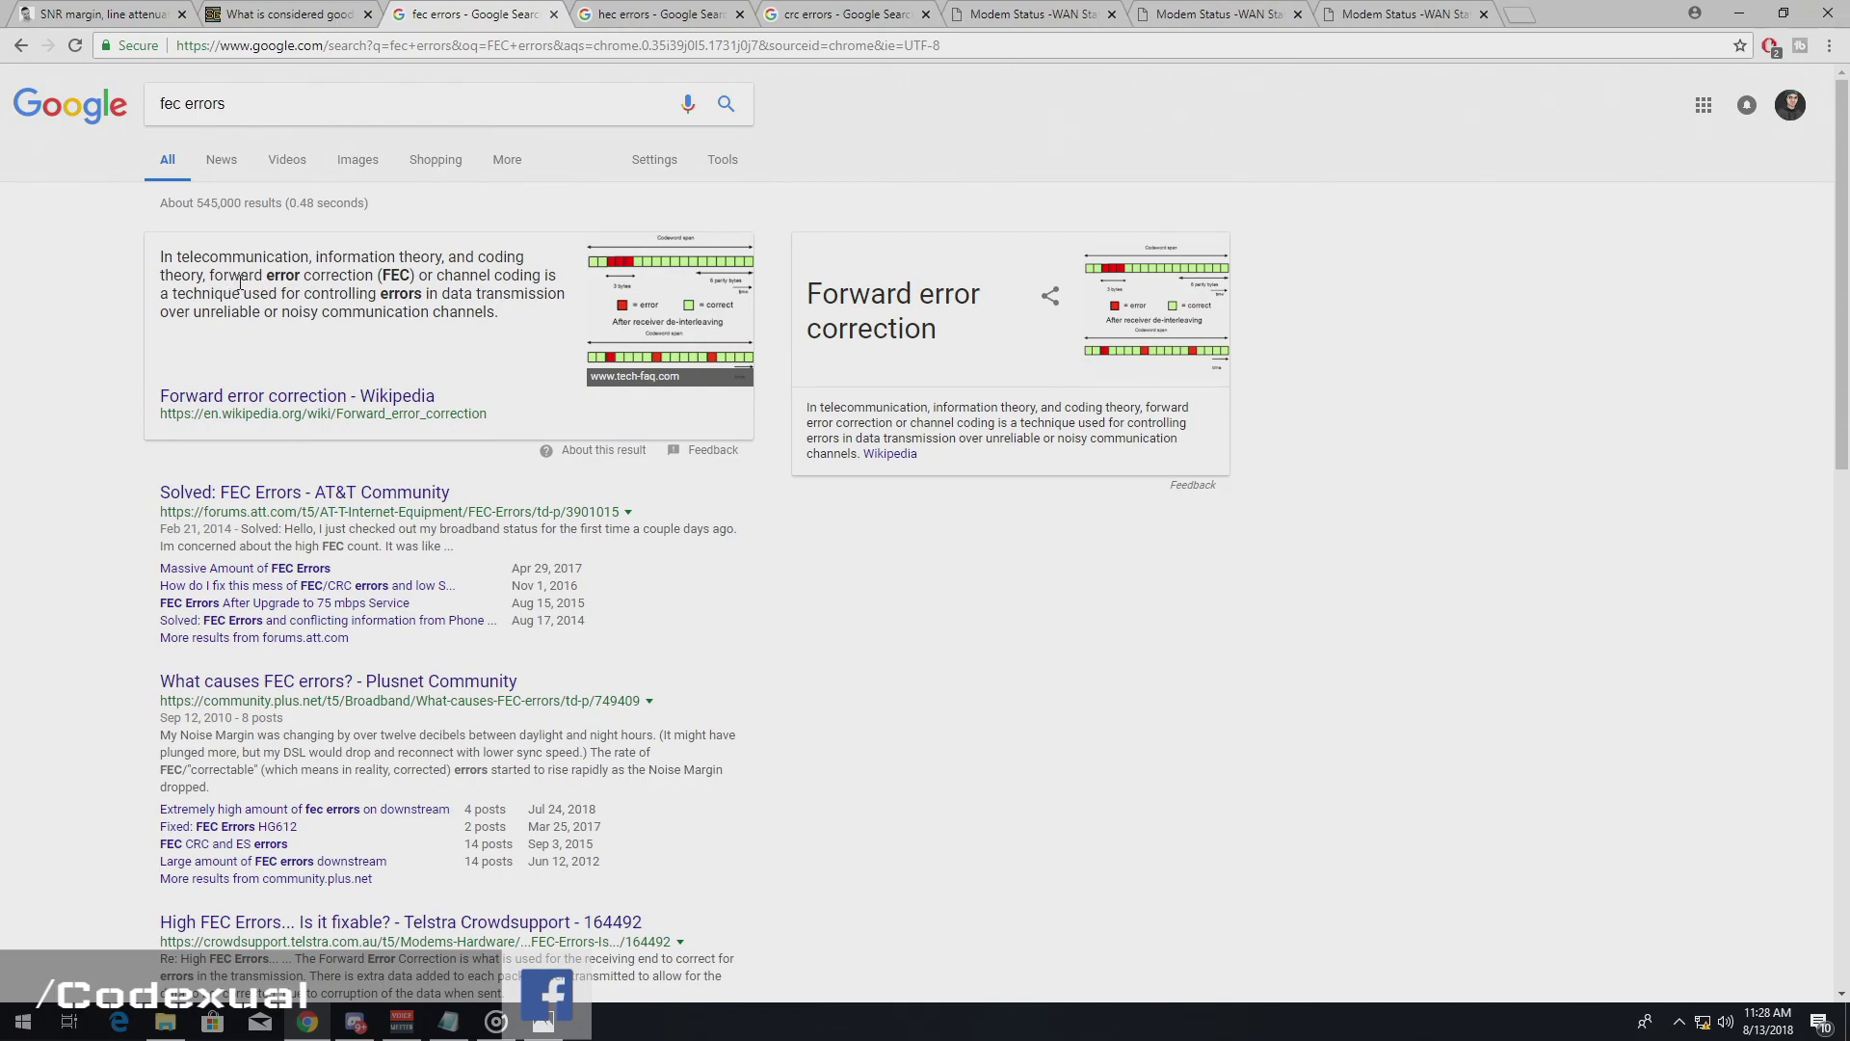
left_click_drag(211, 274, 375, 276)
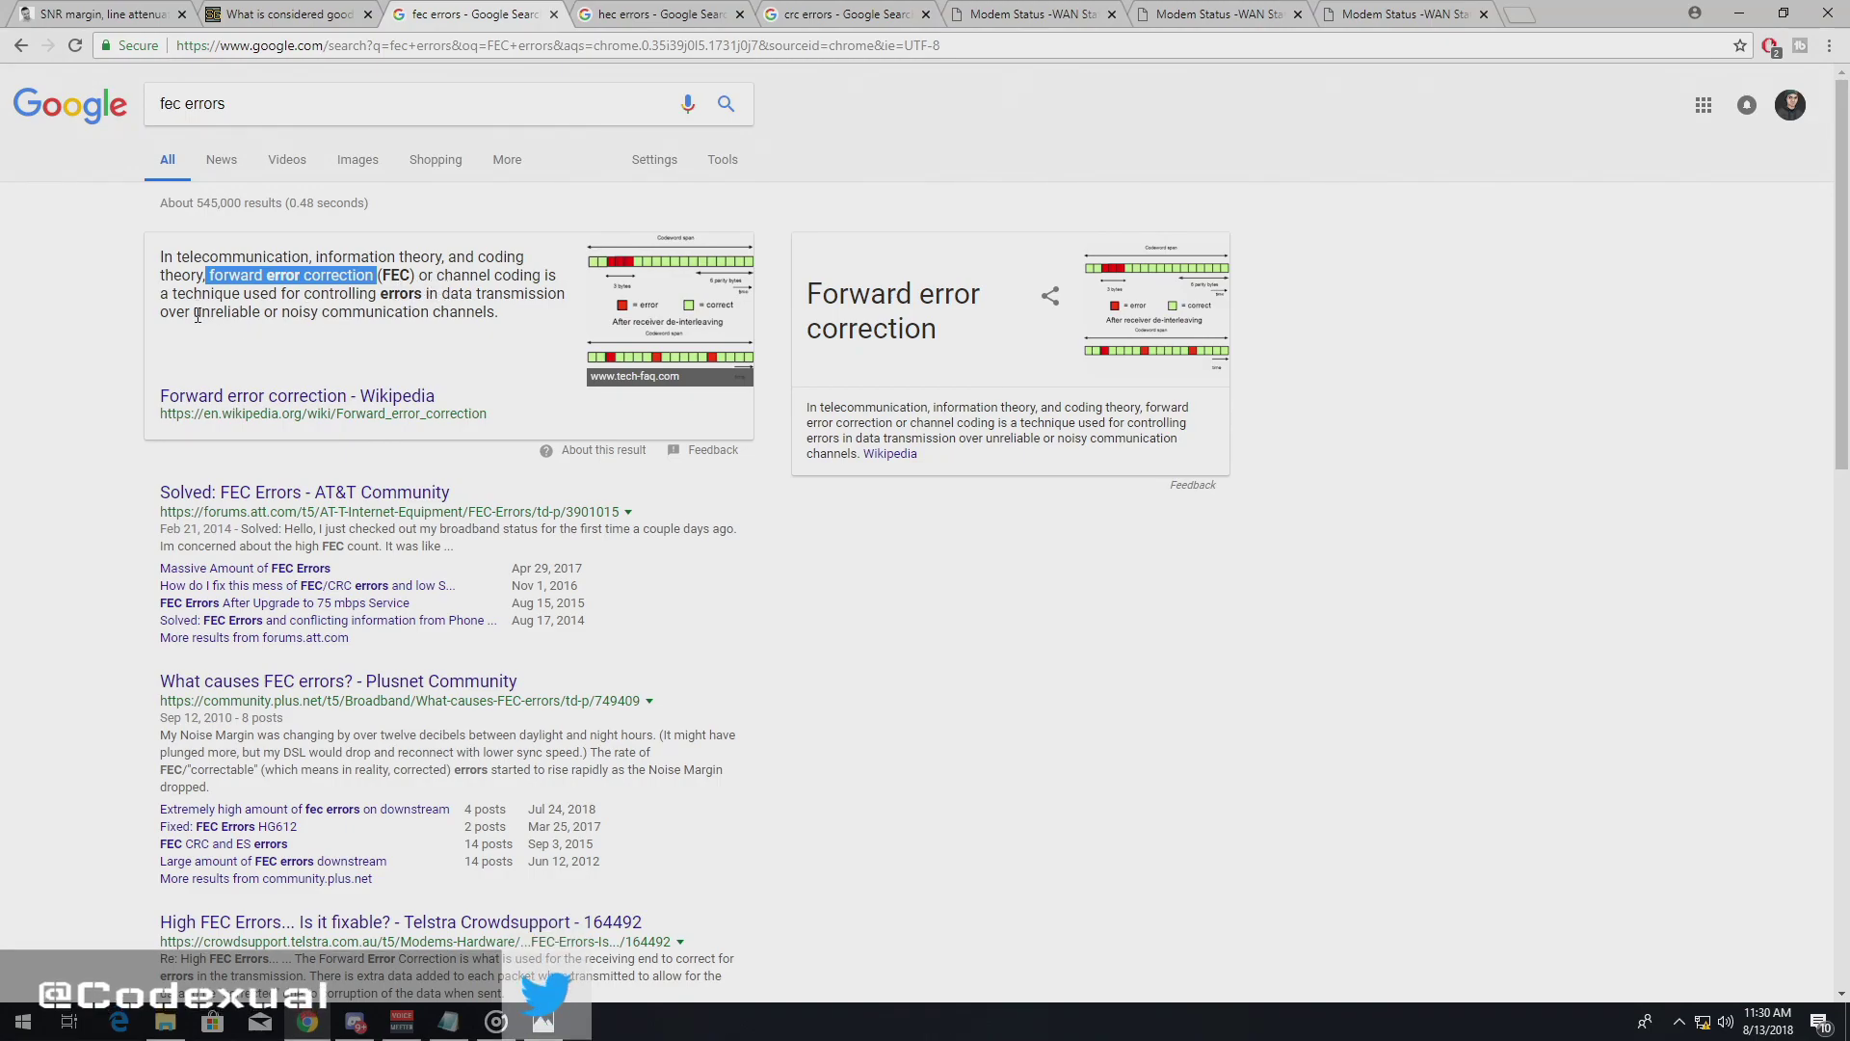
left_click(297, 296)
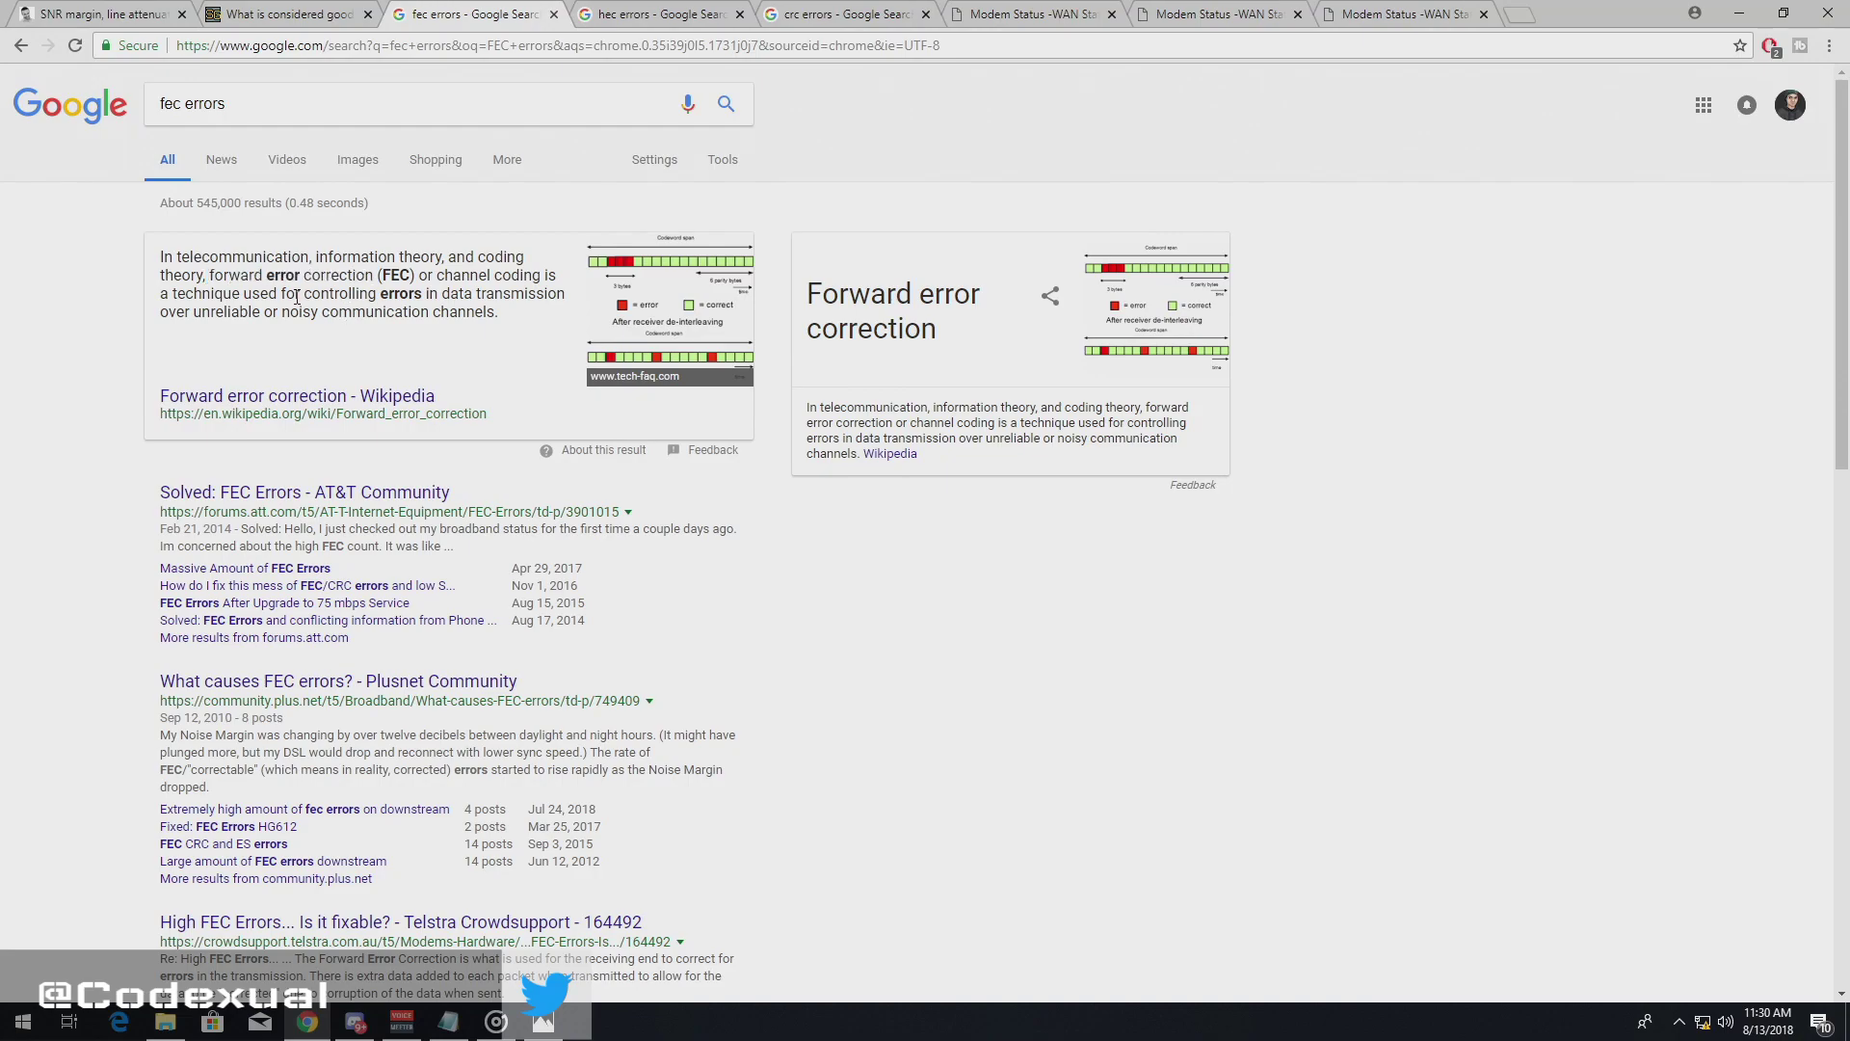
left_click_drag(210, 275, 378, 282)
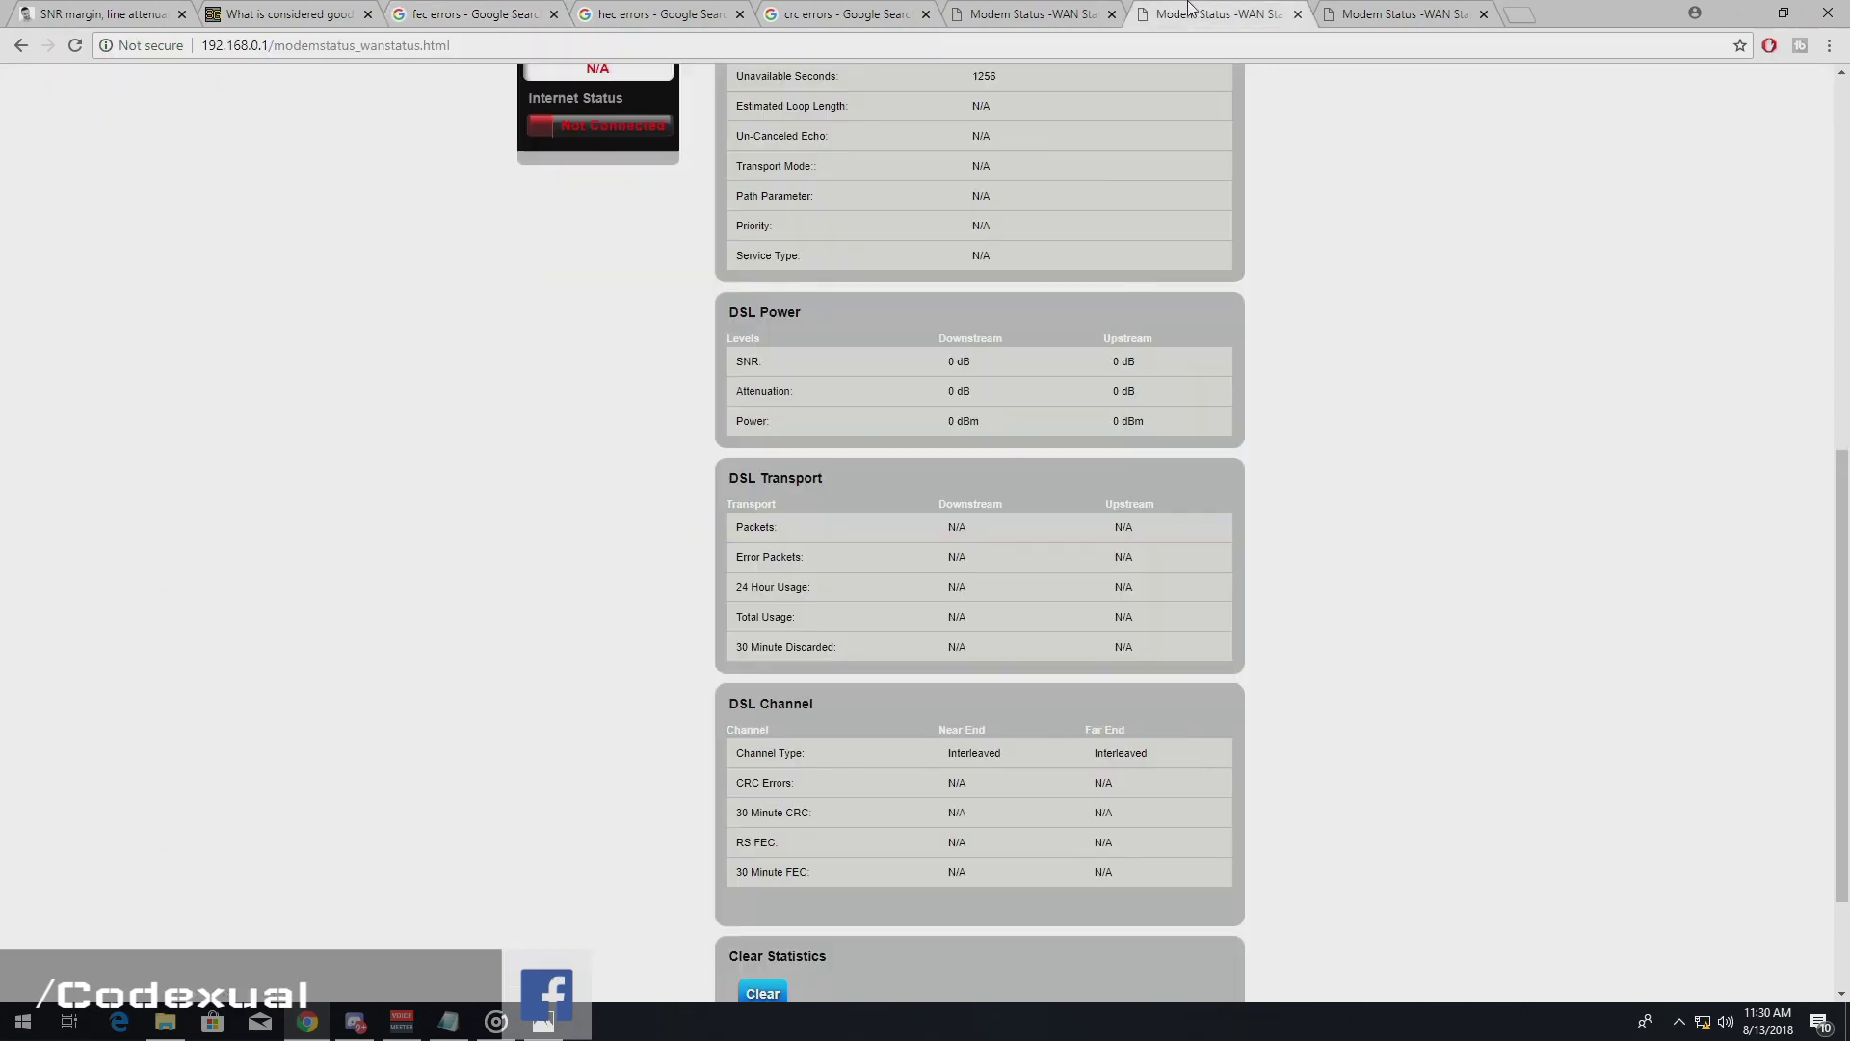
- Highlight Error Packets on the DSL status page and the non-fixable CRC type in the Notepad notes
left_click(1175, 13)
left_click_drag(946, 559, 1049, 551)
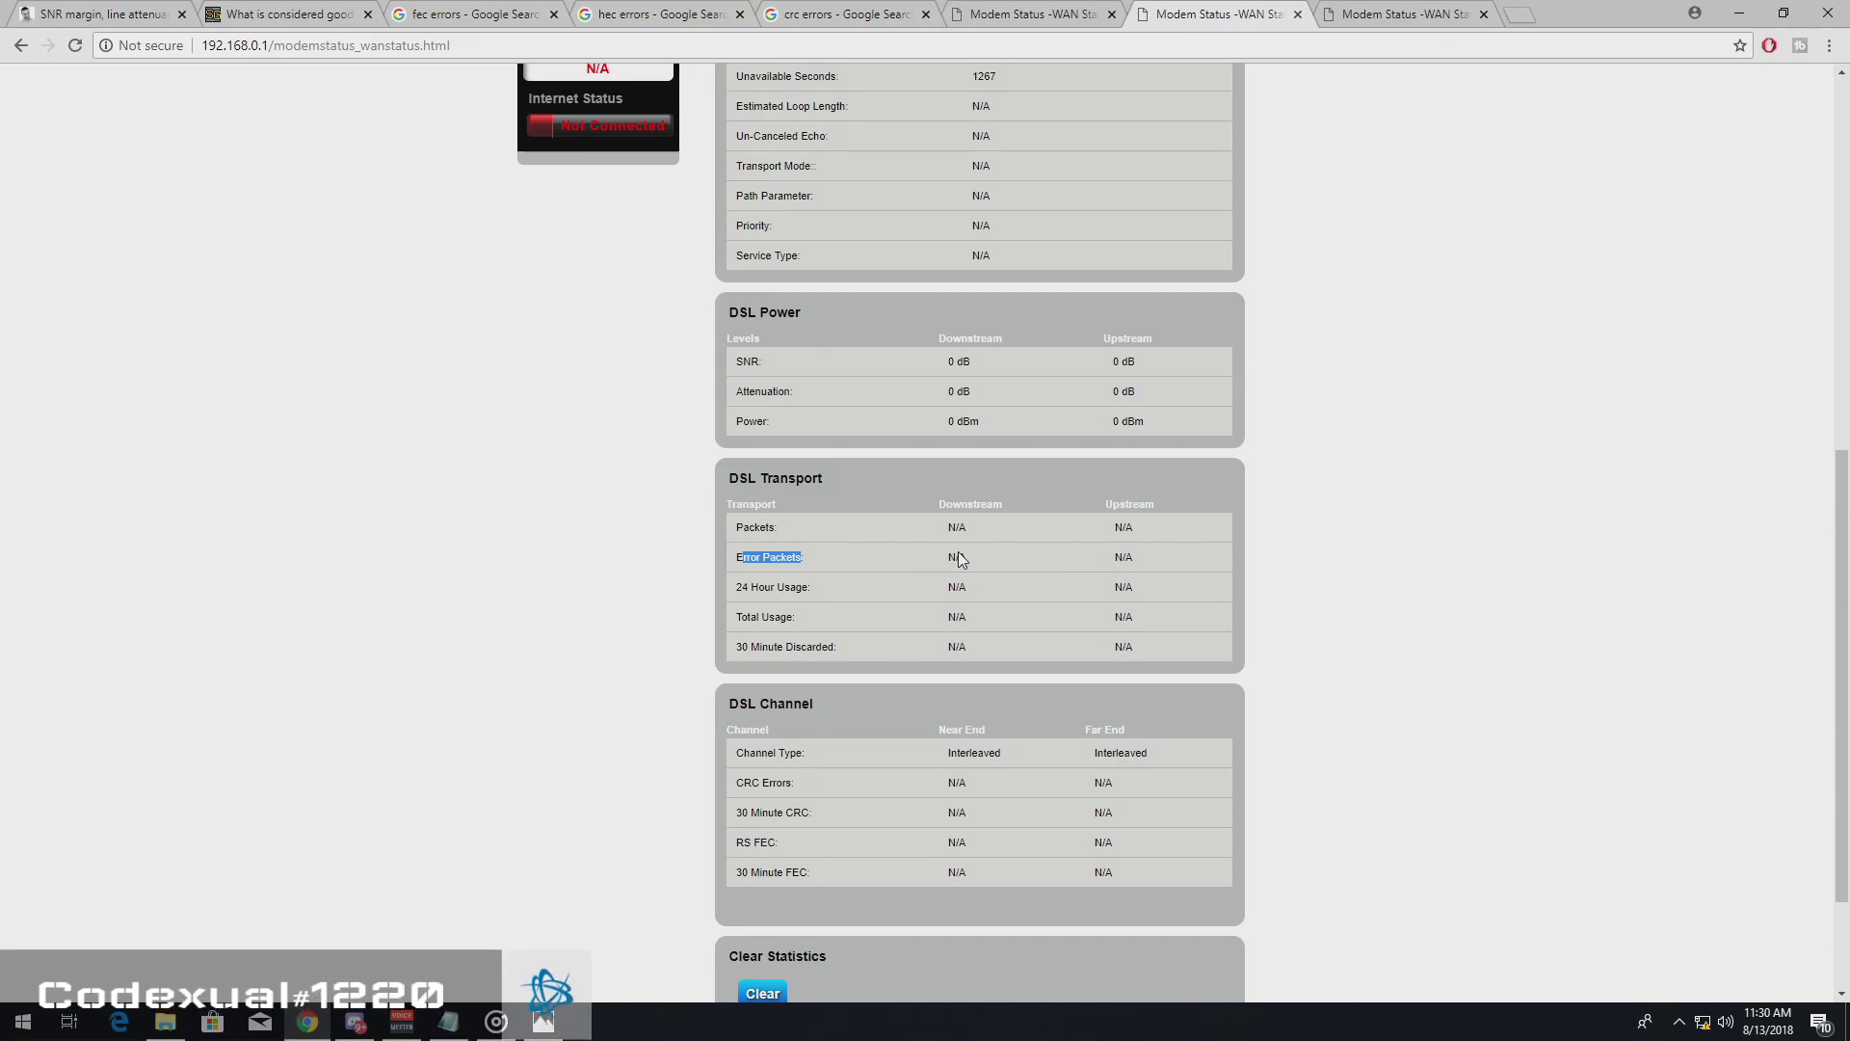
key("alt+Tab")
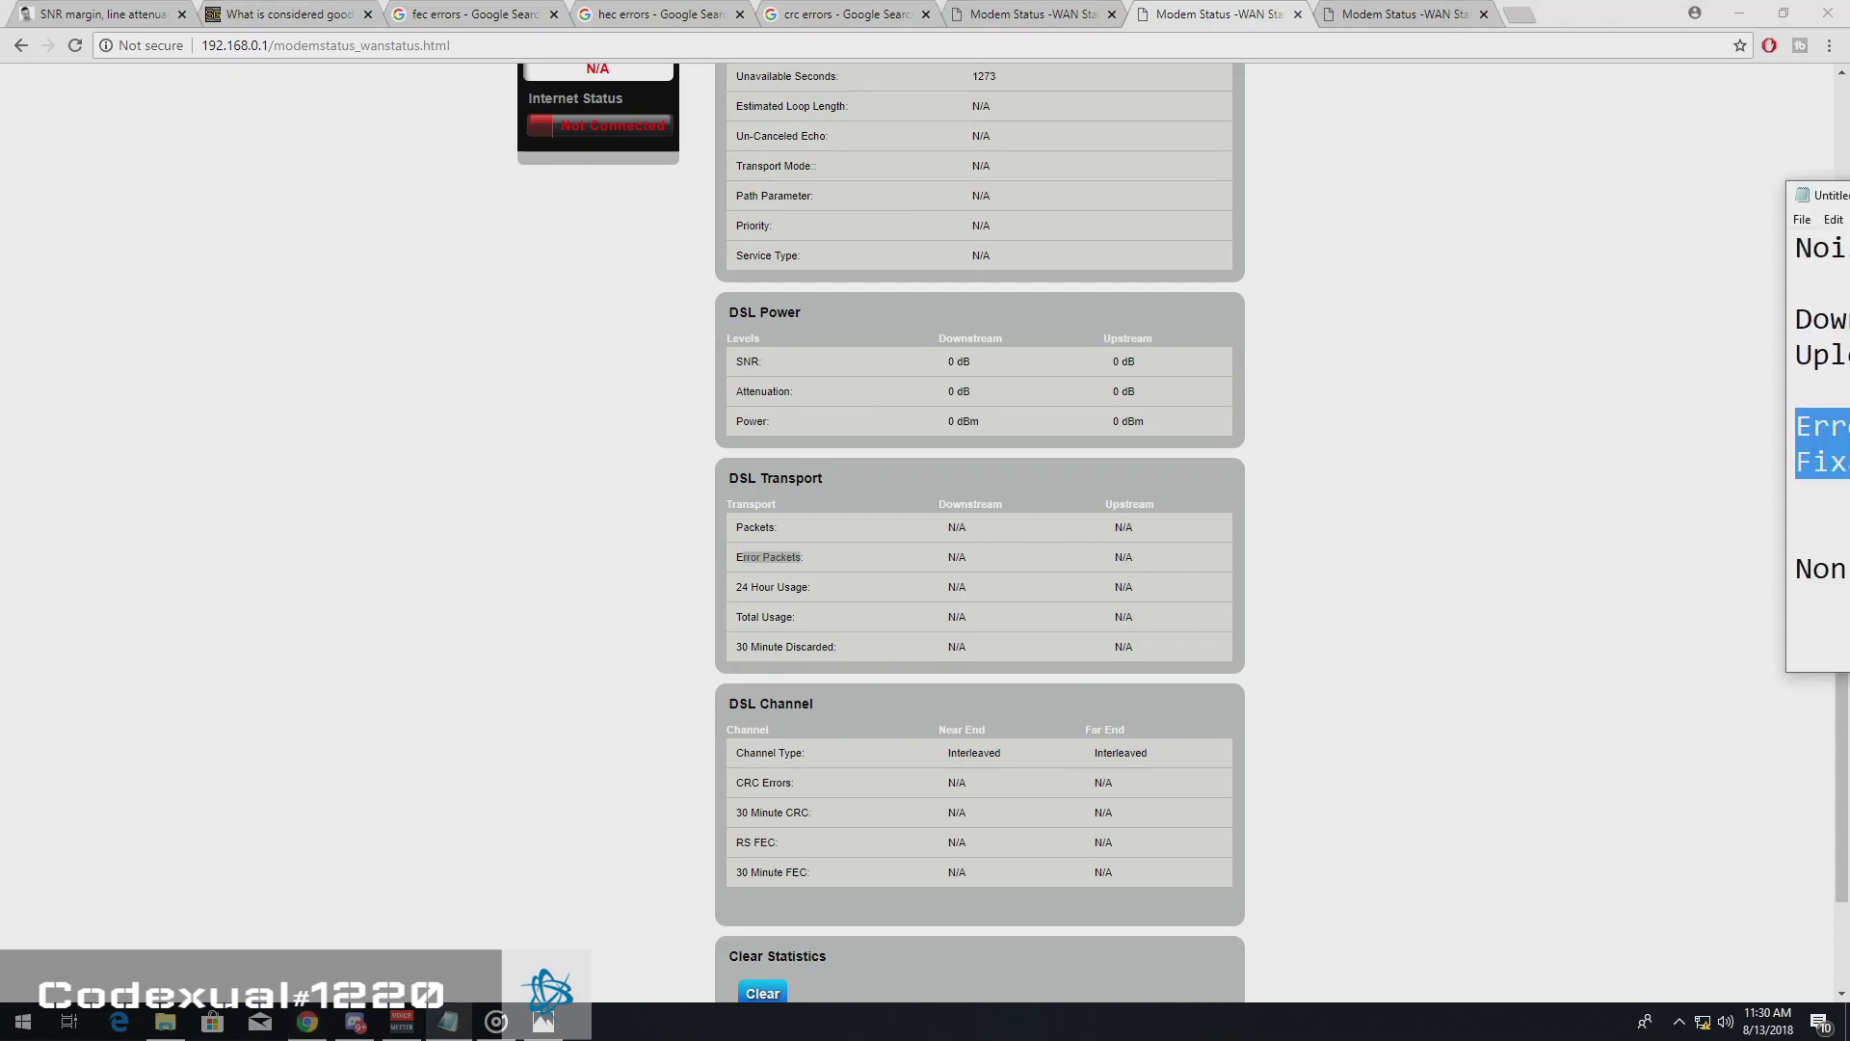
left_click_drag(1811, 199, 1023, 93)
left_click_drag(1006, 472, 1218, 505)
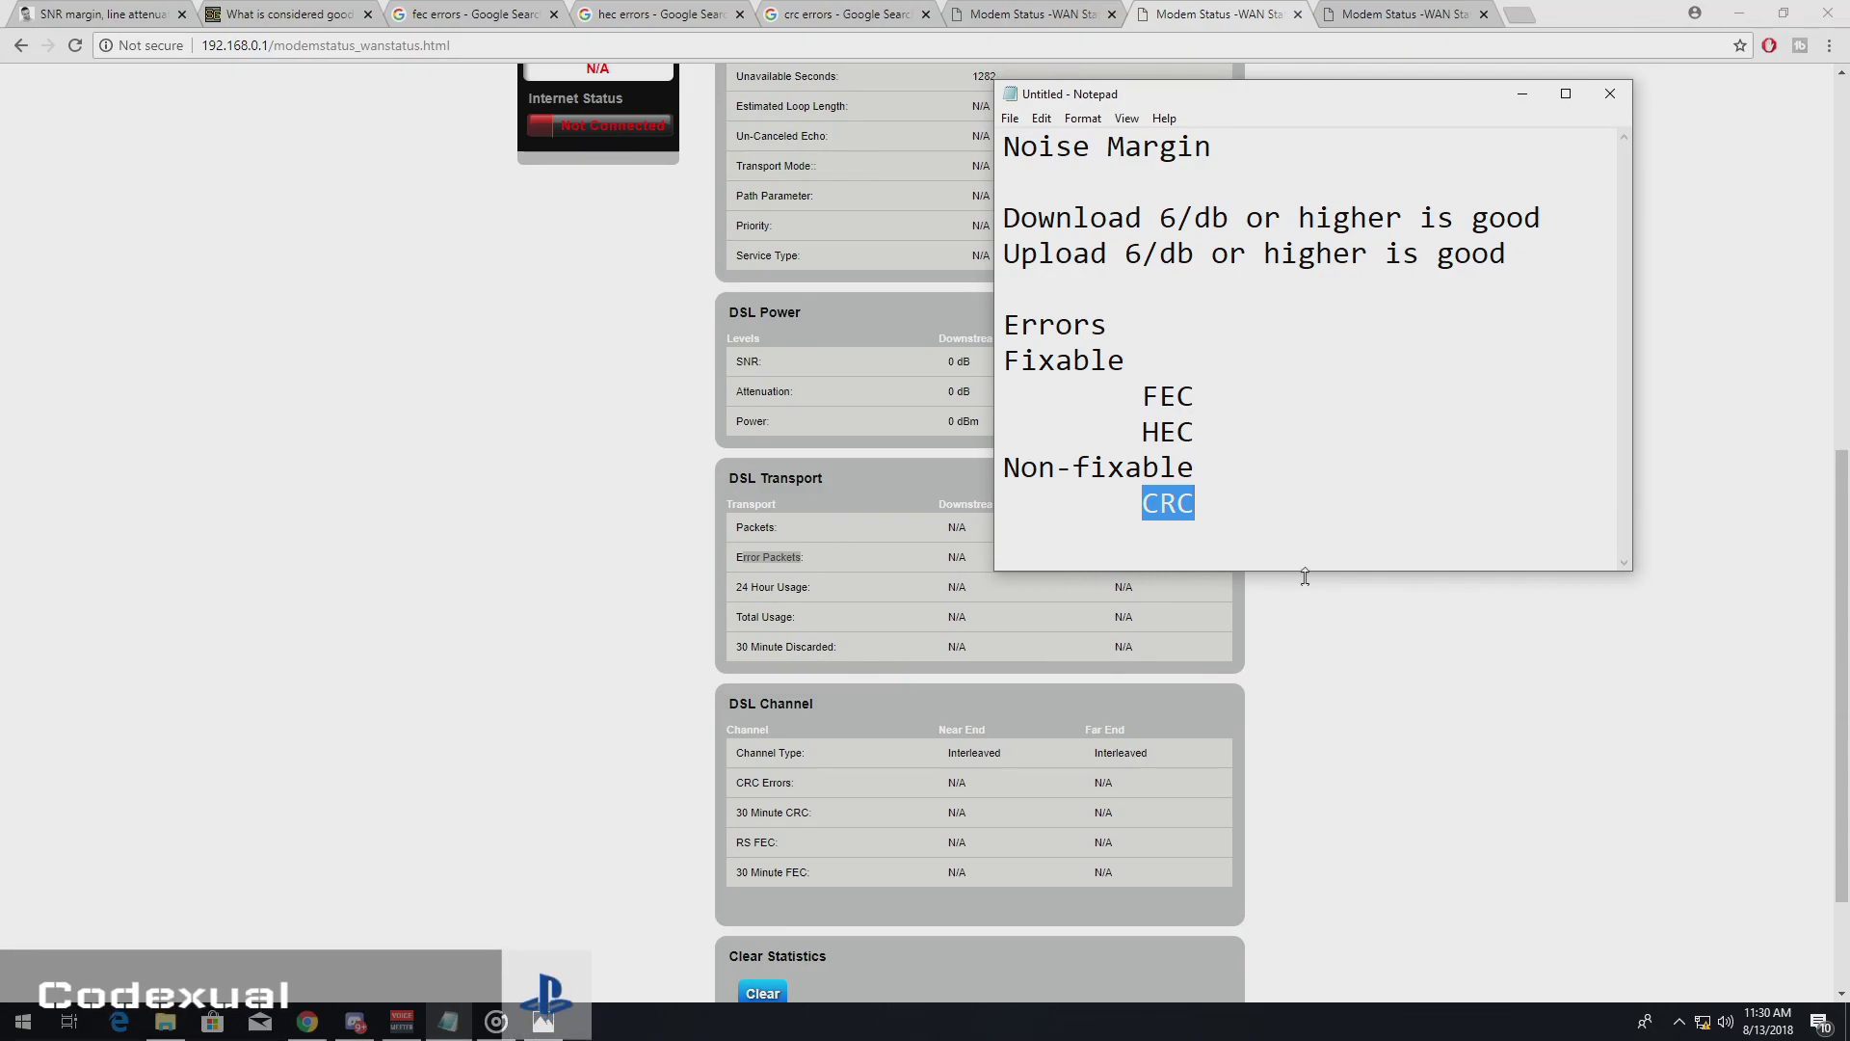
left_click(776, 14)
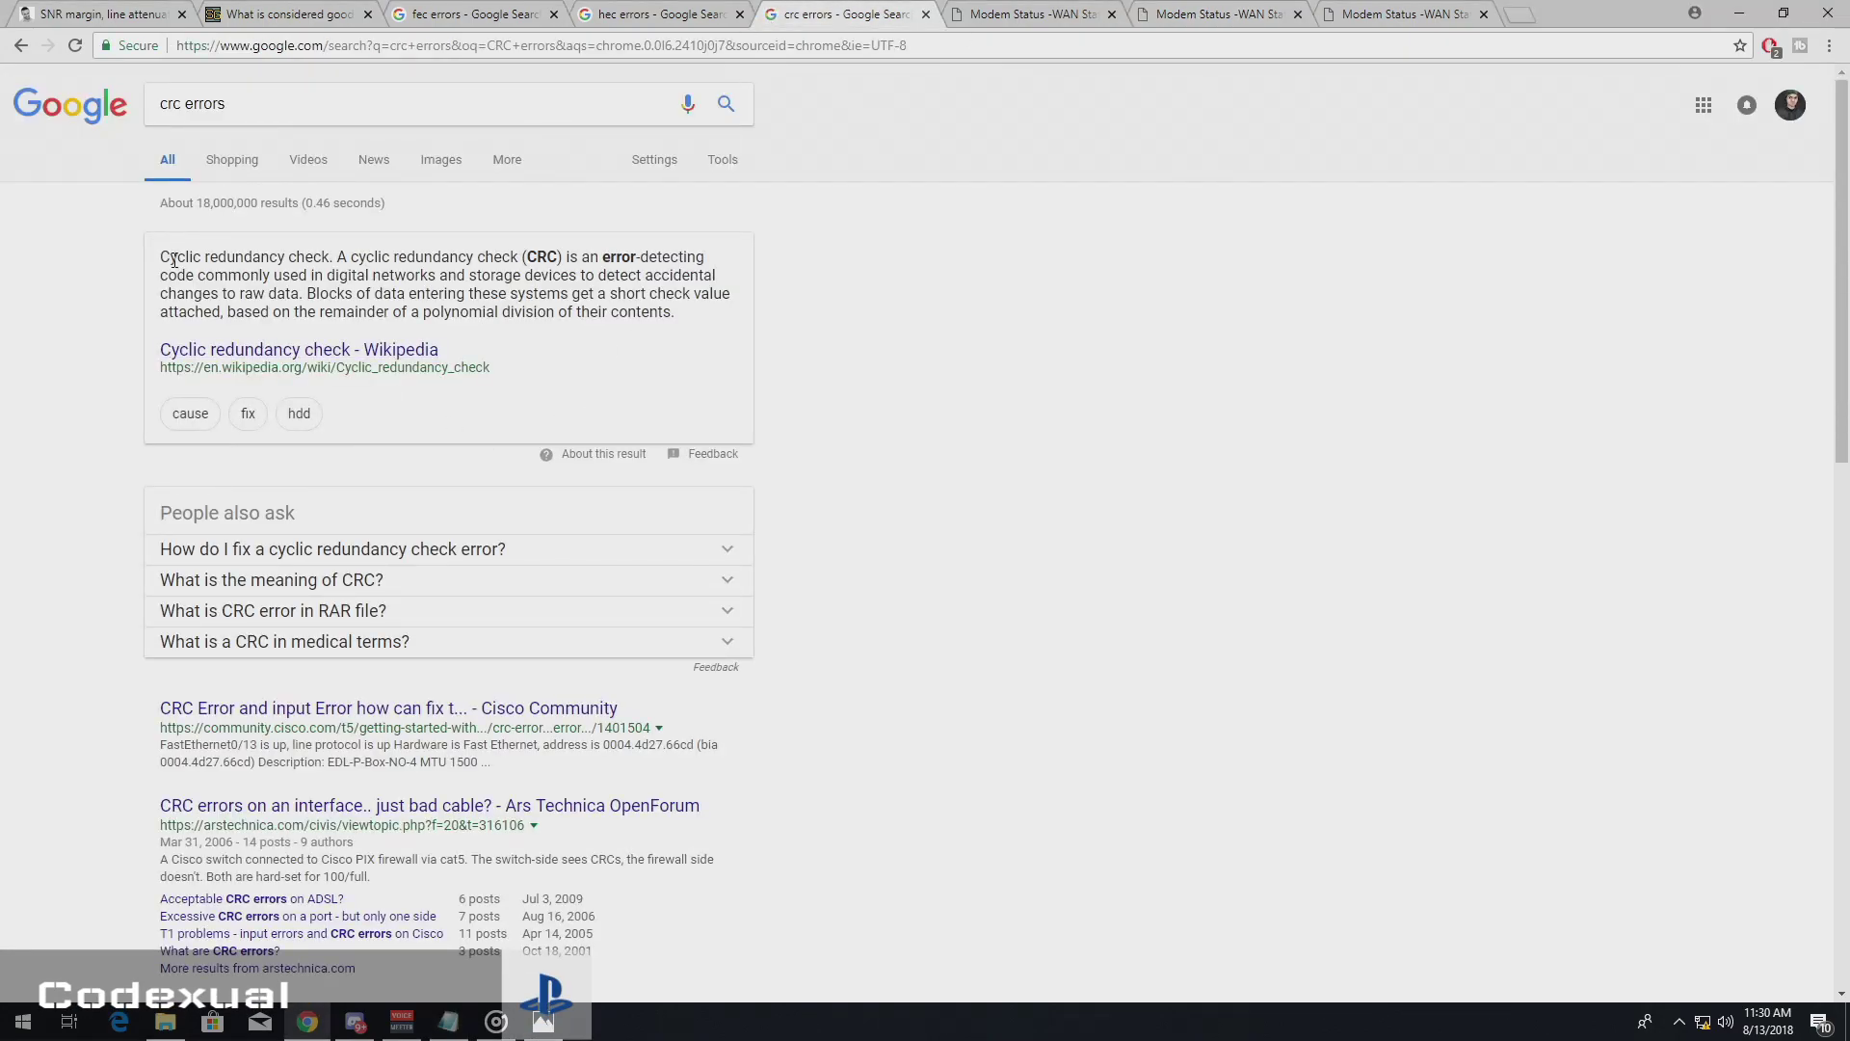
- Highlight 'Cyclic redundancy check' in the search snippet, then go back to the Modem Status tab
left_click_drag(160, 256, 332, 257)
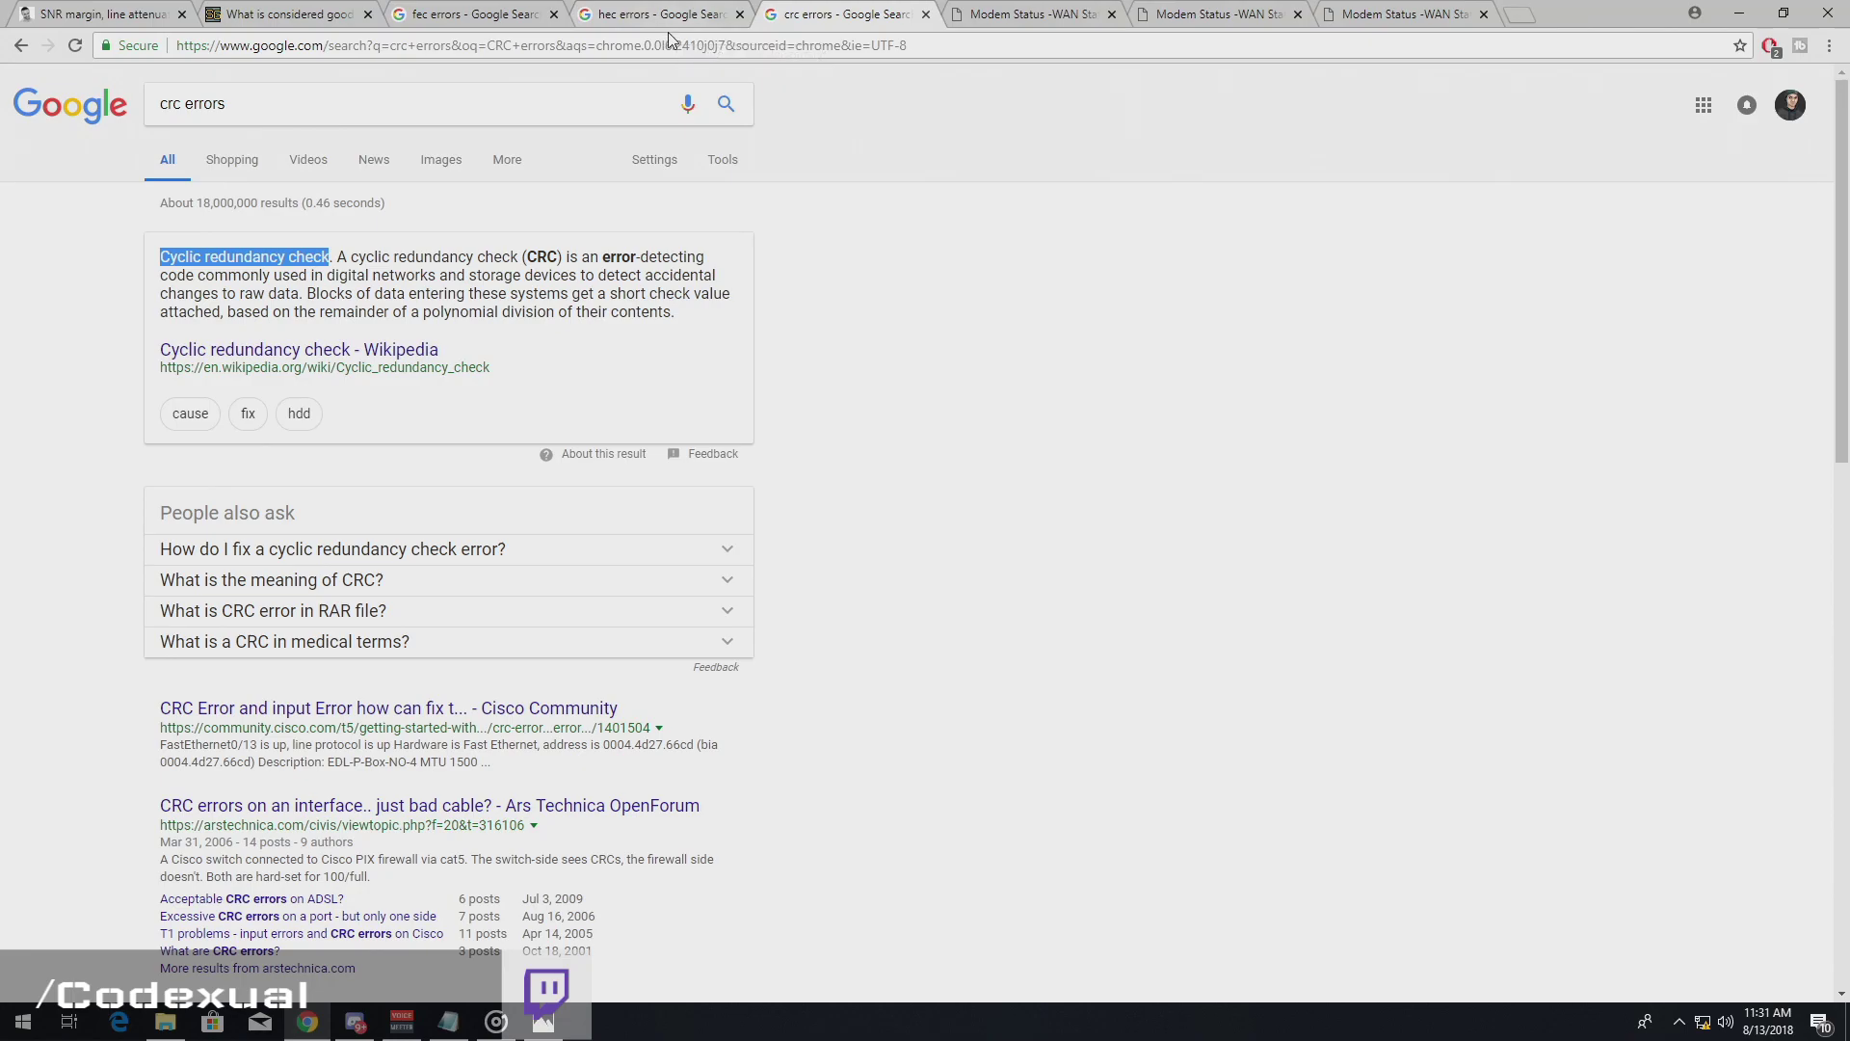
left_click(1163, 14)
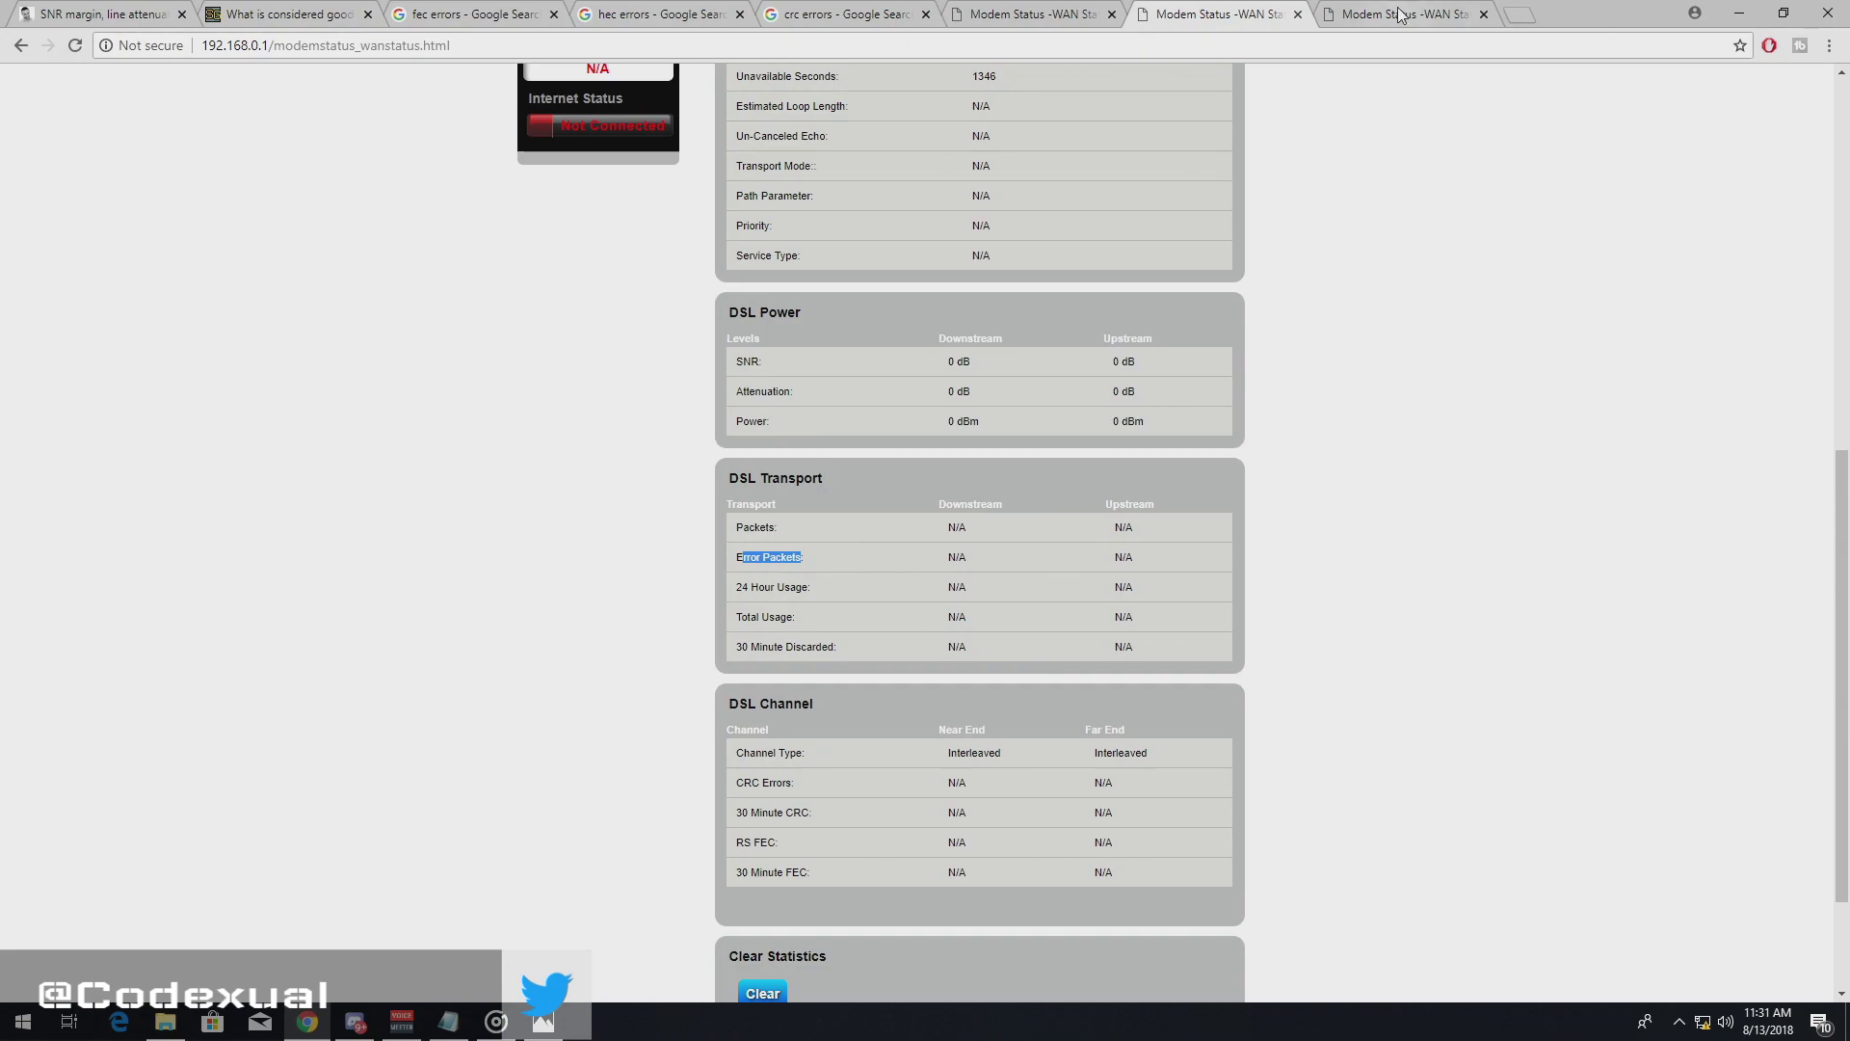
- Highlight the SNR label and both 0 dB SNR readings, then scroll back to the page top
left_click(950, 357)
left_click_drag(950, 354, 975, 366)
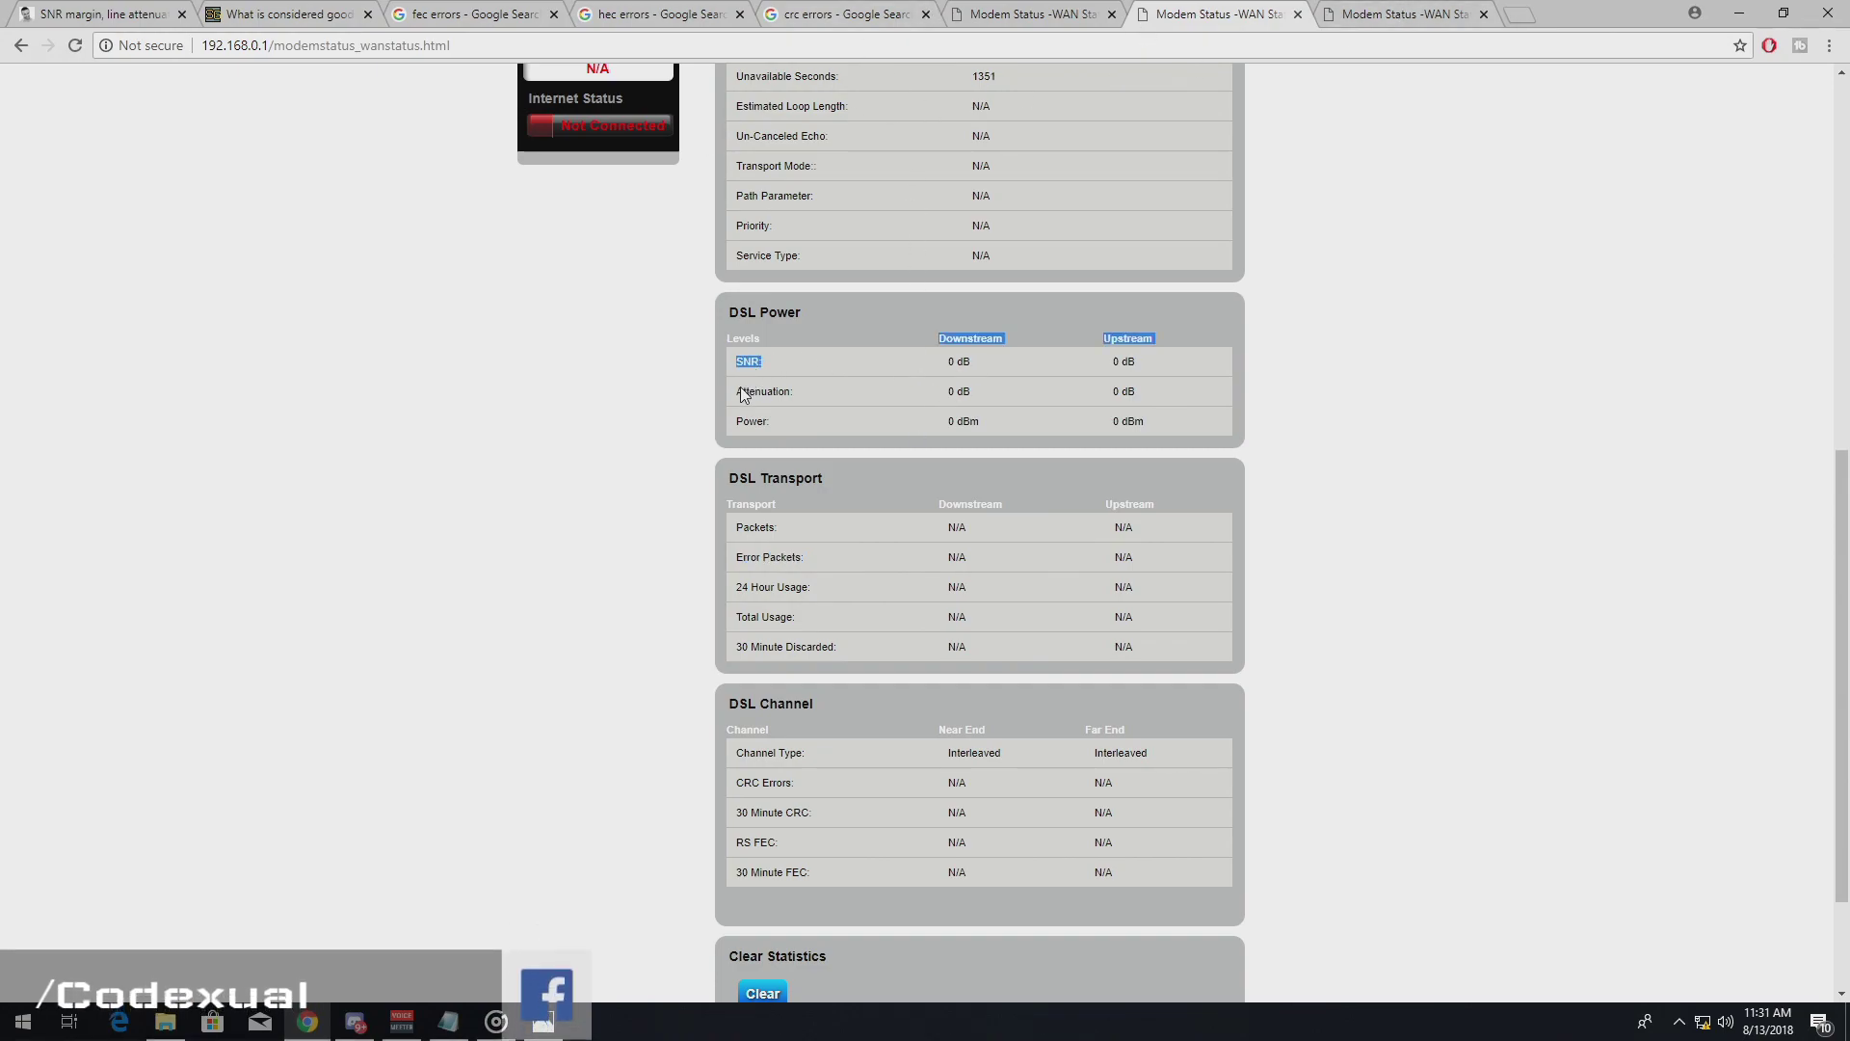
left_click_drag(741, 387, 887, 383)
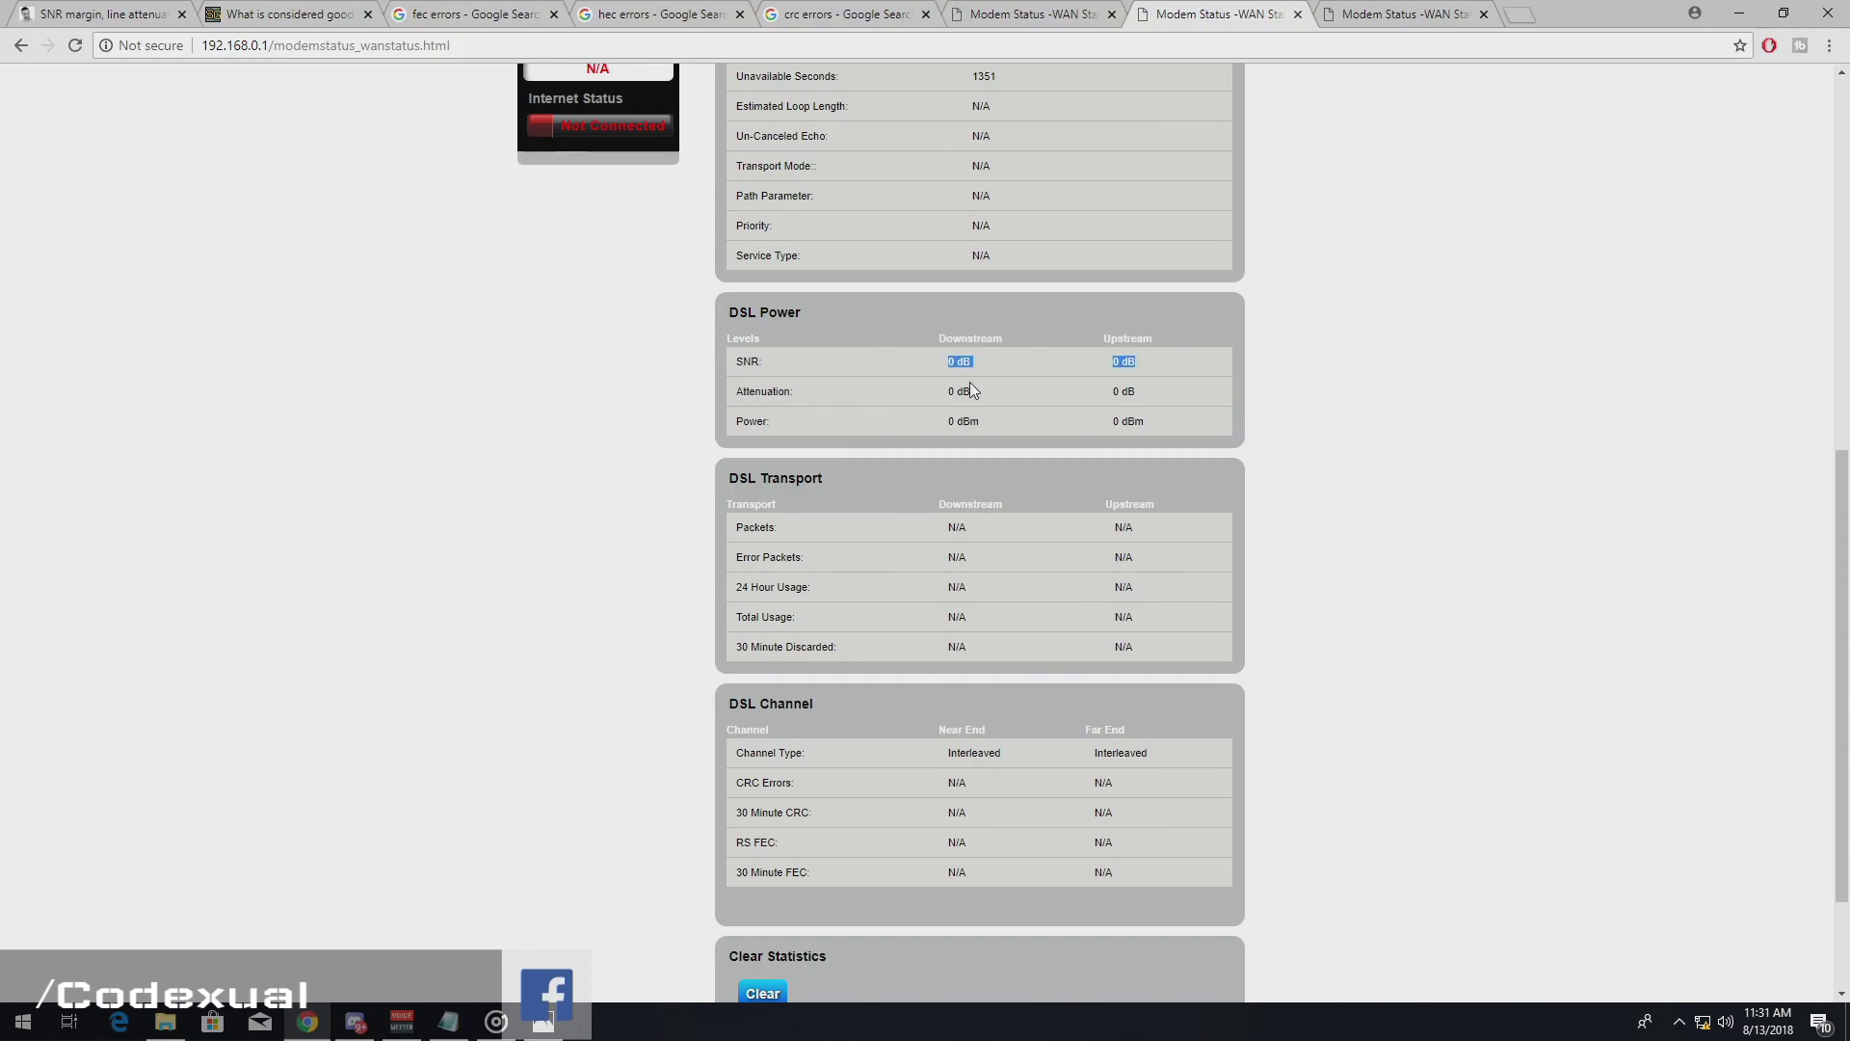
scroll(1010, 439, "down", 1)
scroll(1010, 439, "up", 6)
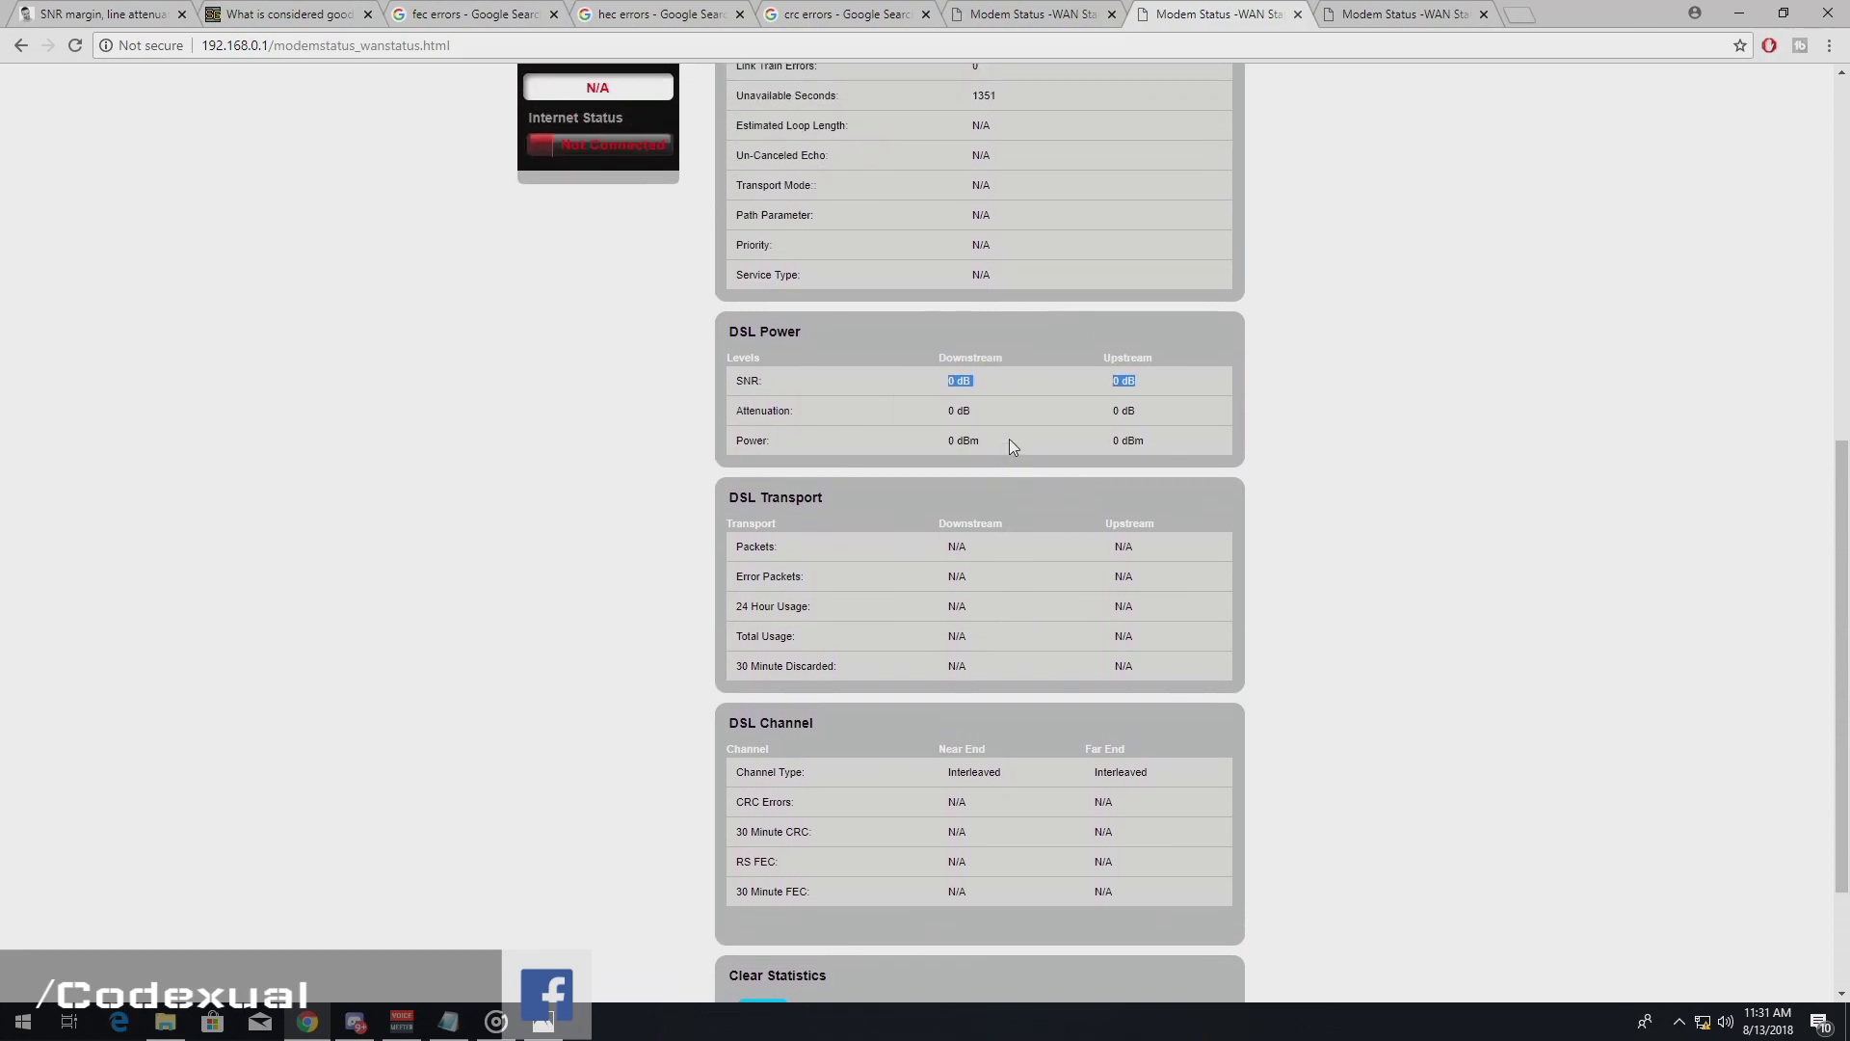
scroll(1010, 438, "up", 3)
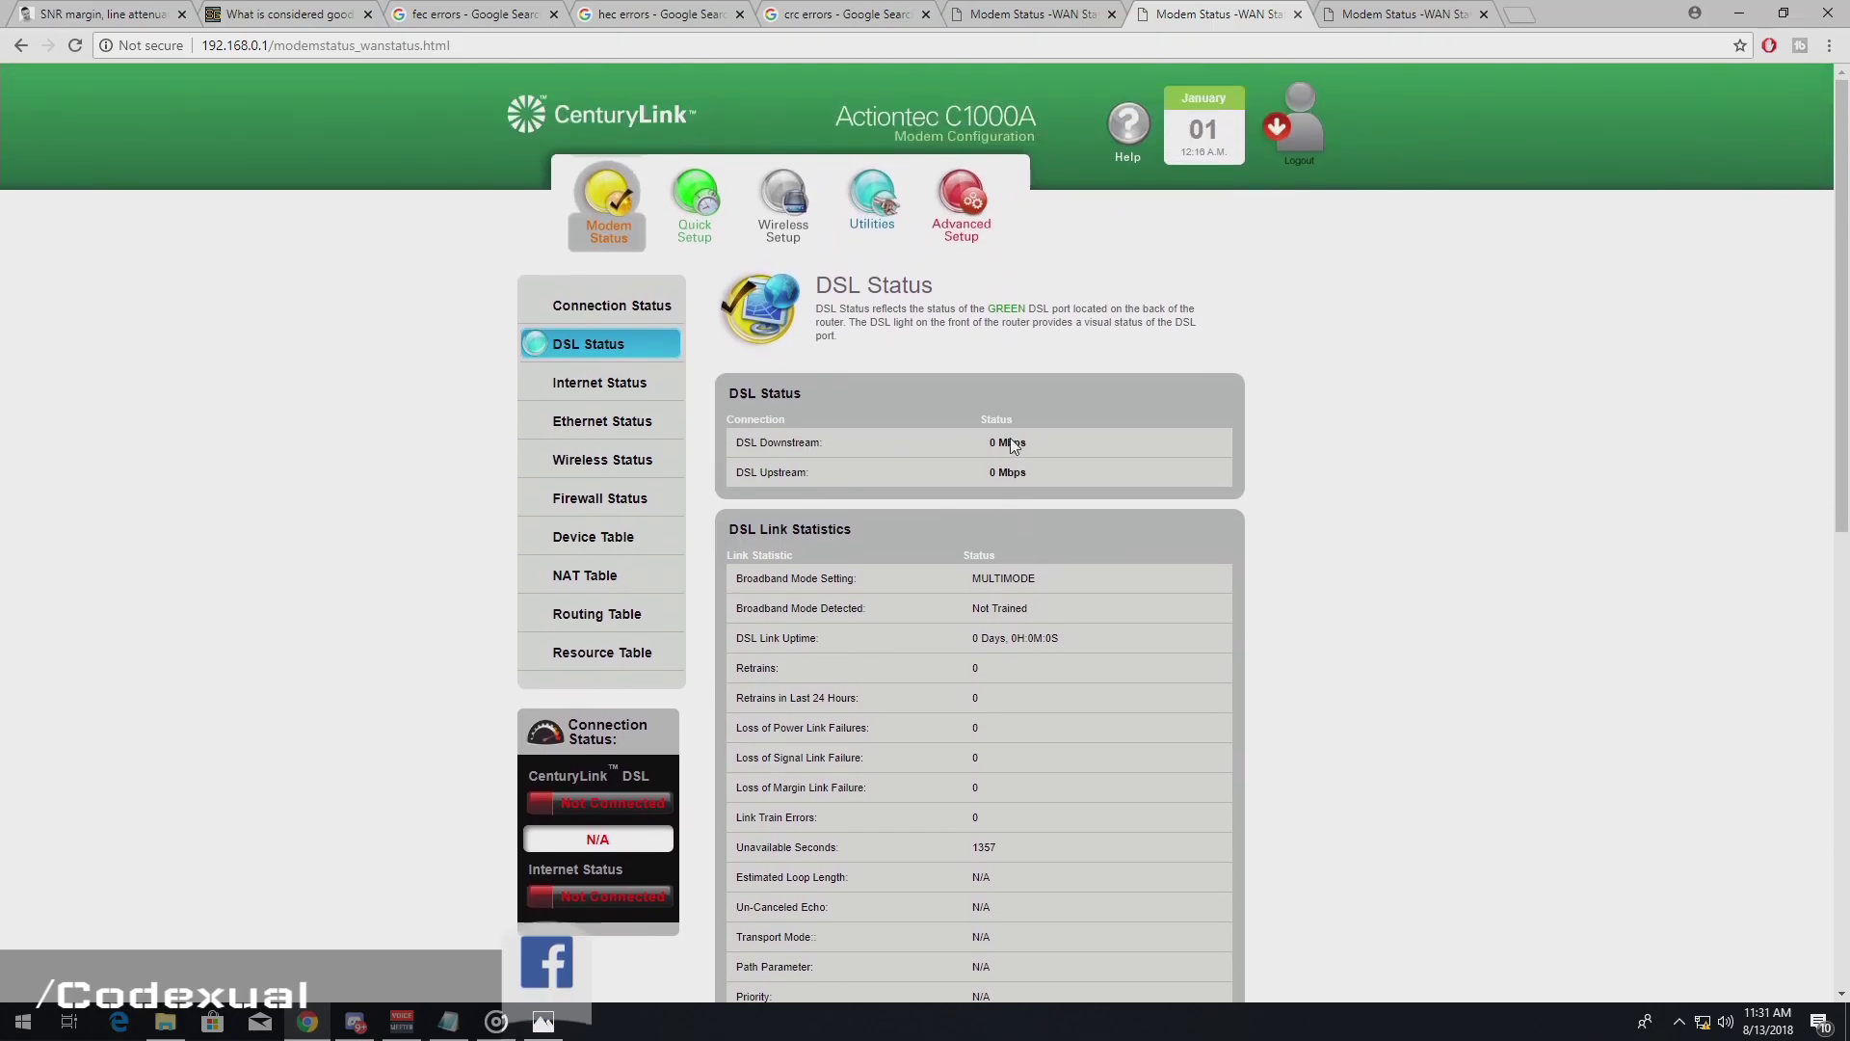
- Cycle through the SNR article, noise margin FAQ and fec, hec, crc searches to the other Modem Status tab
left_click(154, 12)
left_click(231, 12)
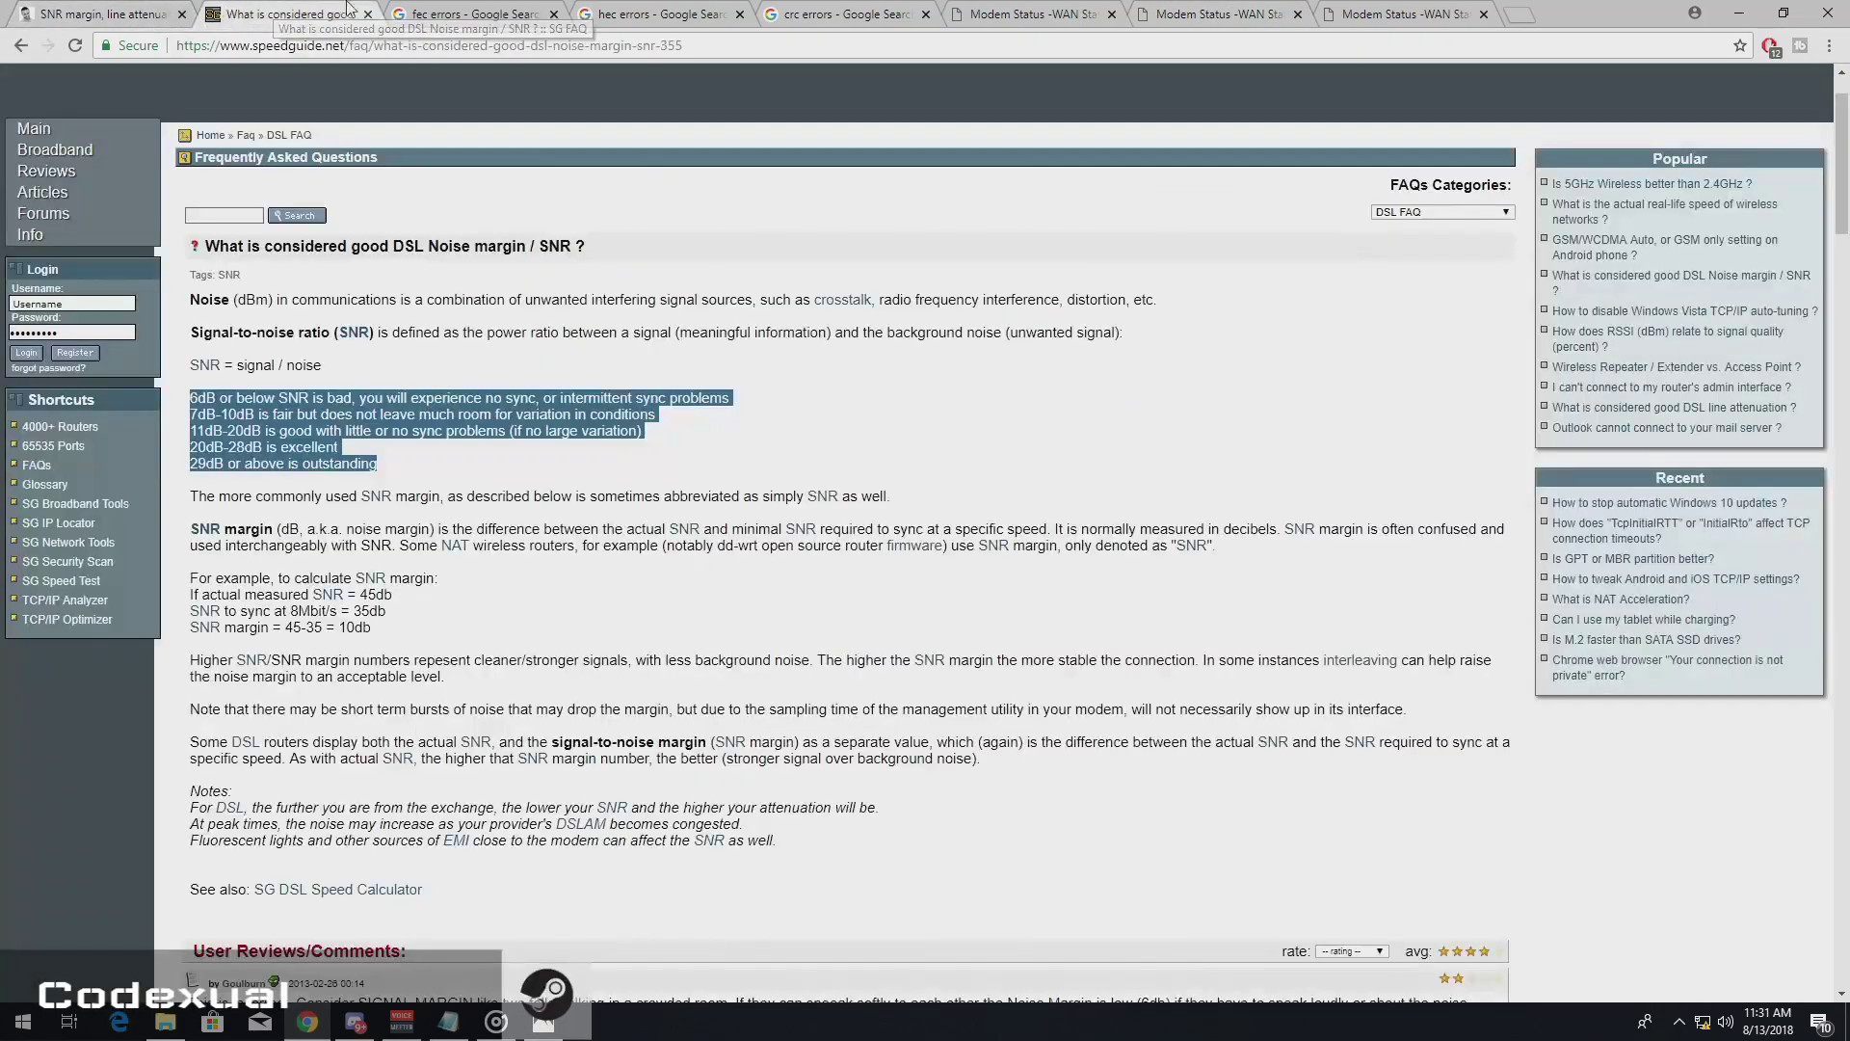
left_click(536, 10)
left_click(636, 11)
left_click(829, 12)
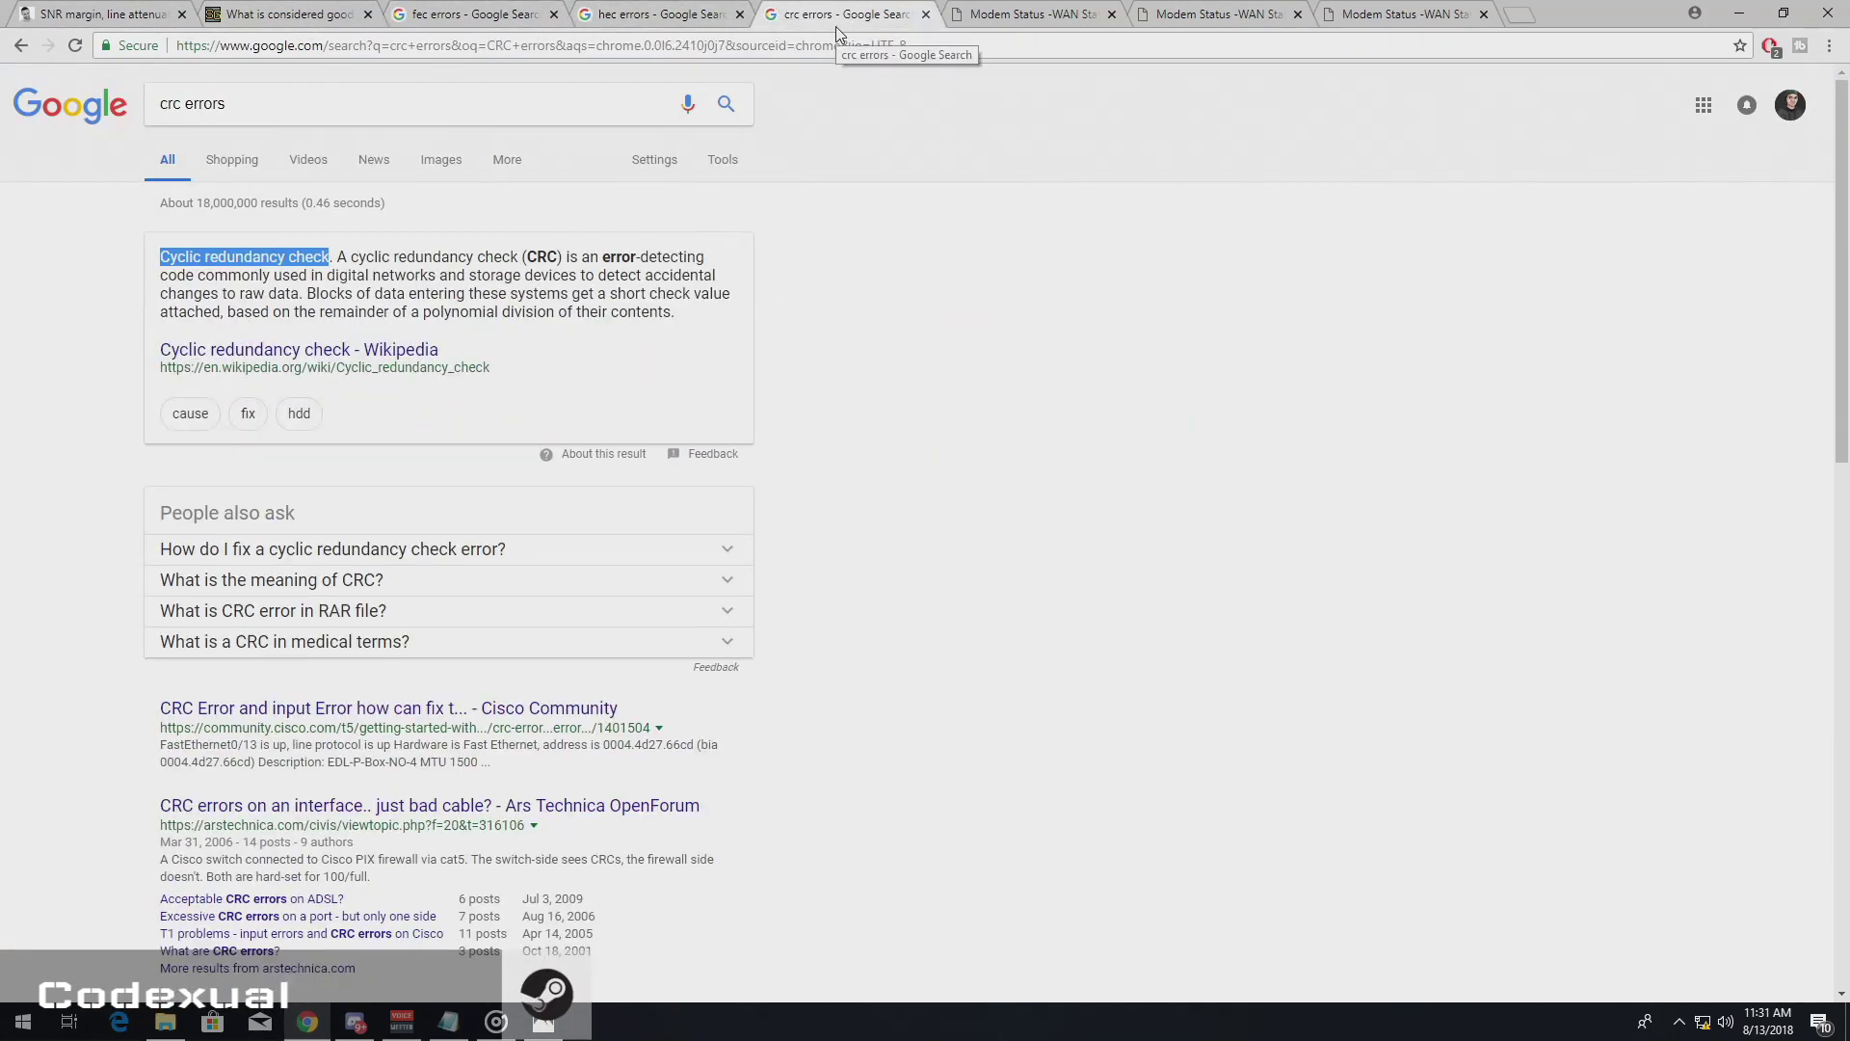
left_click(961, 10)
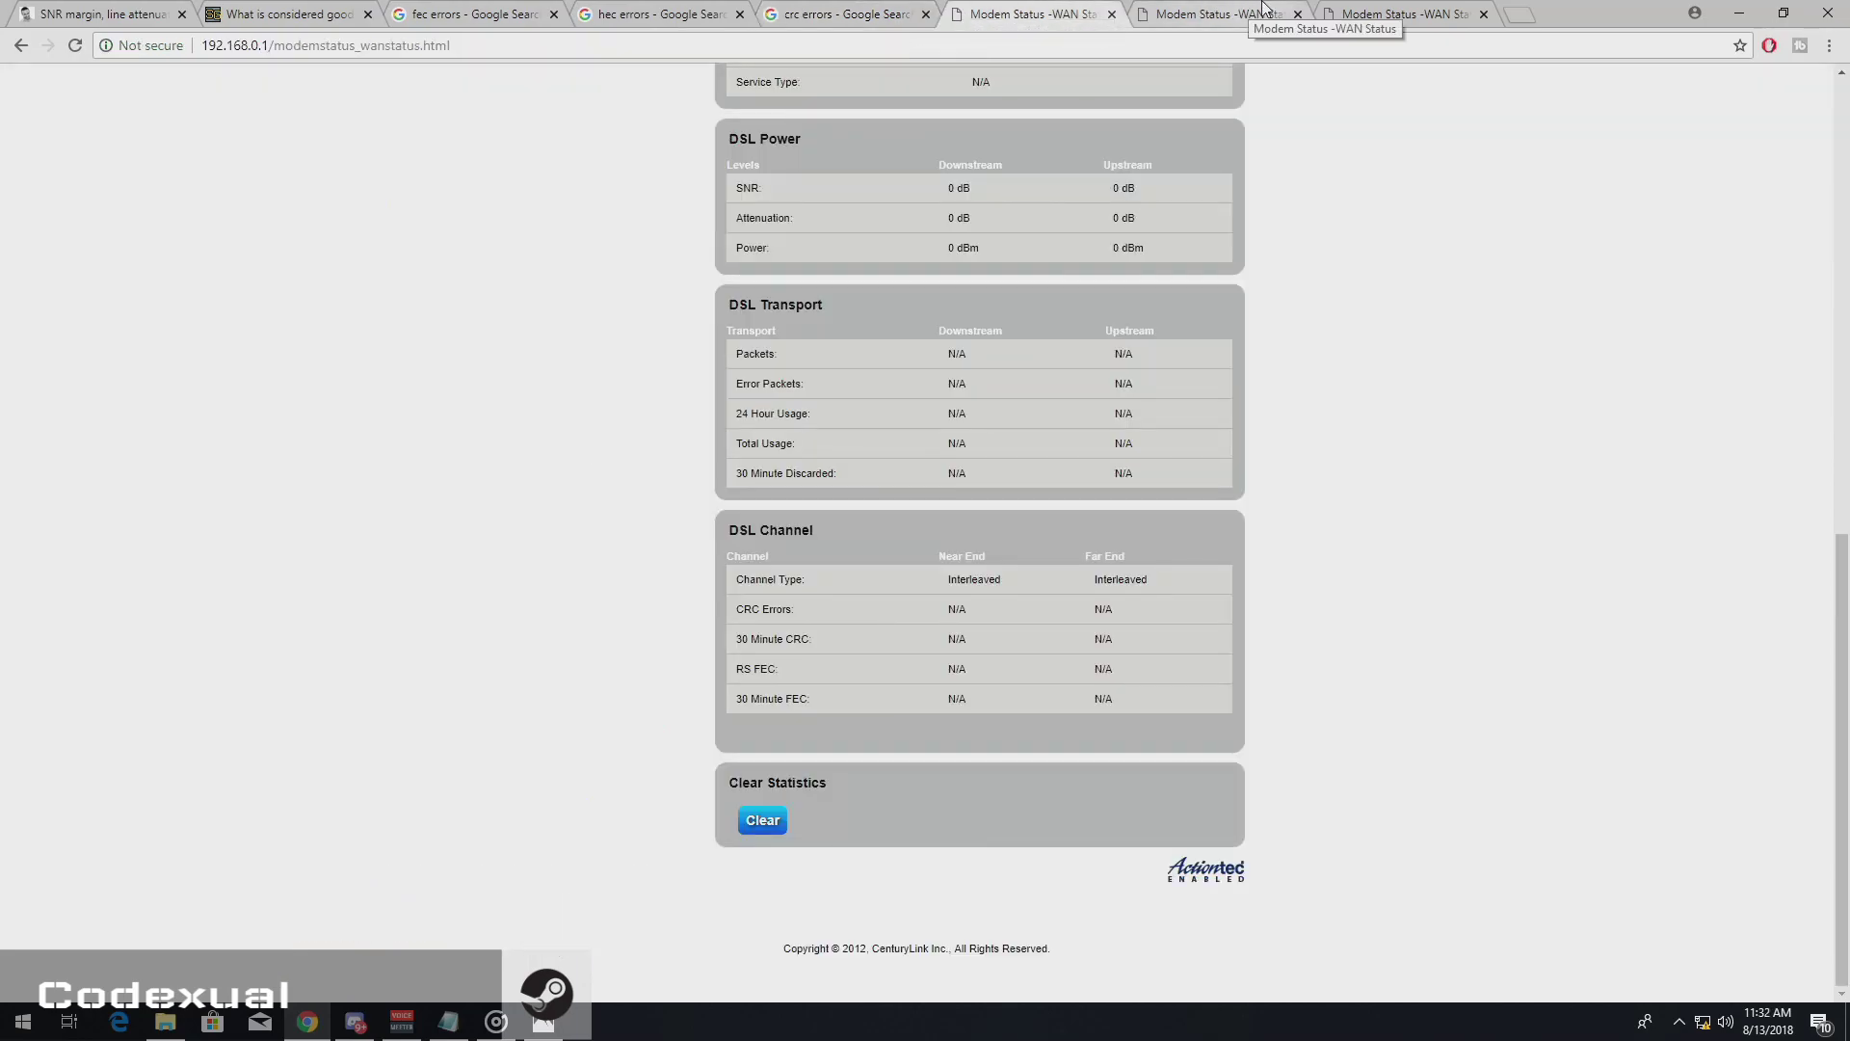